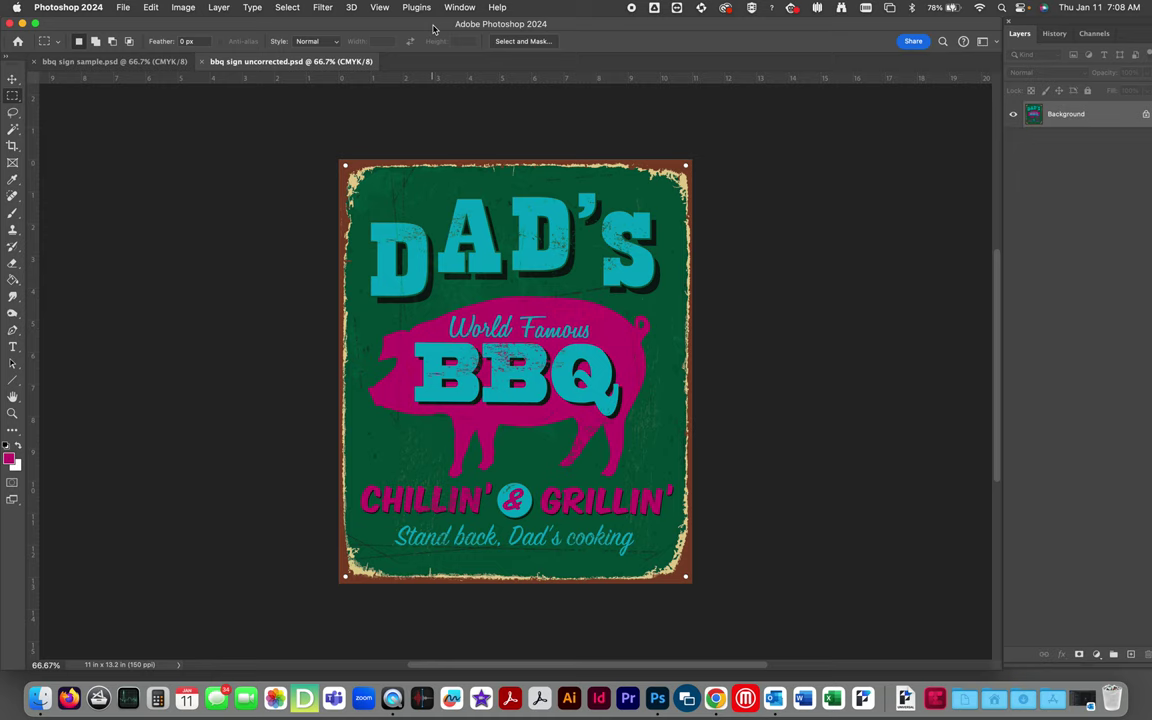
Step: Tile the two open BBQ sign documents vertically so they sit side by side
click(378, 7)
mouse_move(459, 7)
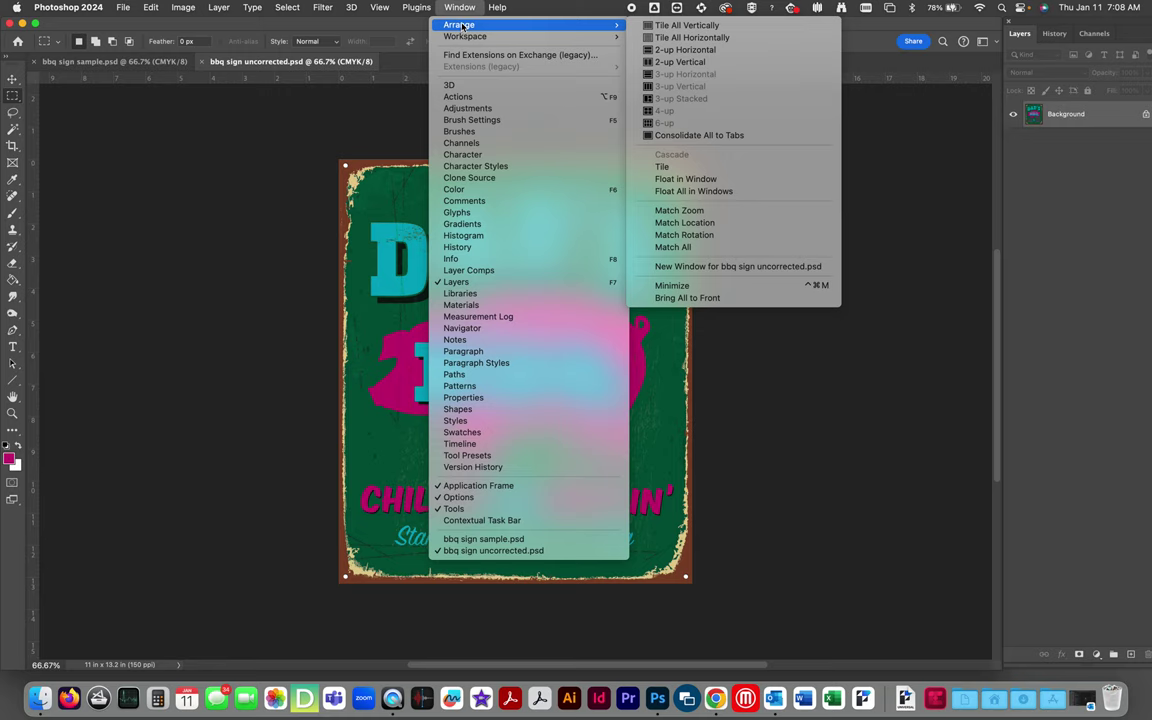
click(720, 26)
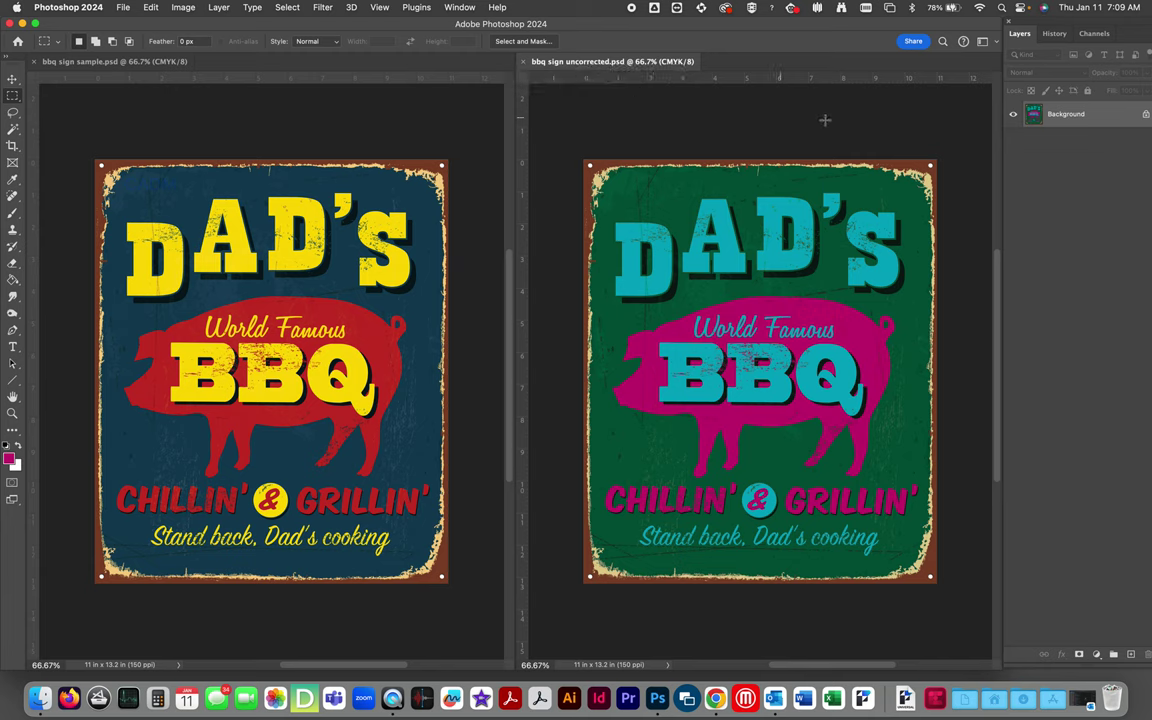
Step: Examine the uncorrected sign's channels, layers and image size without changing them
click(1092, 35)
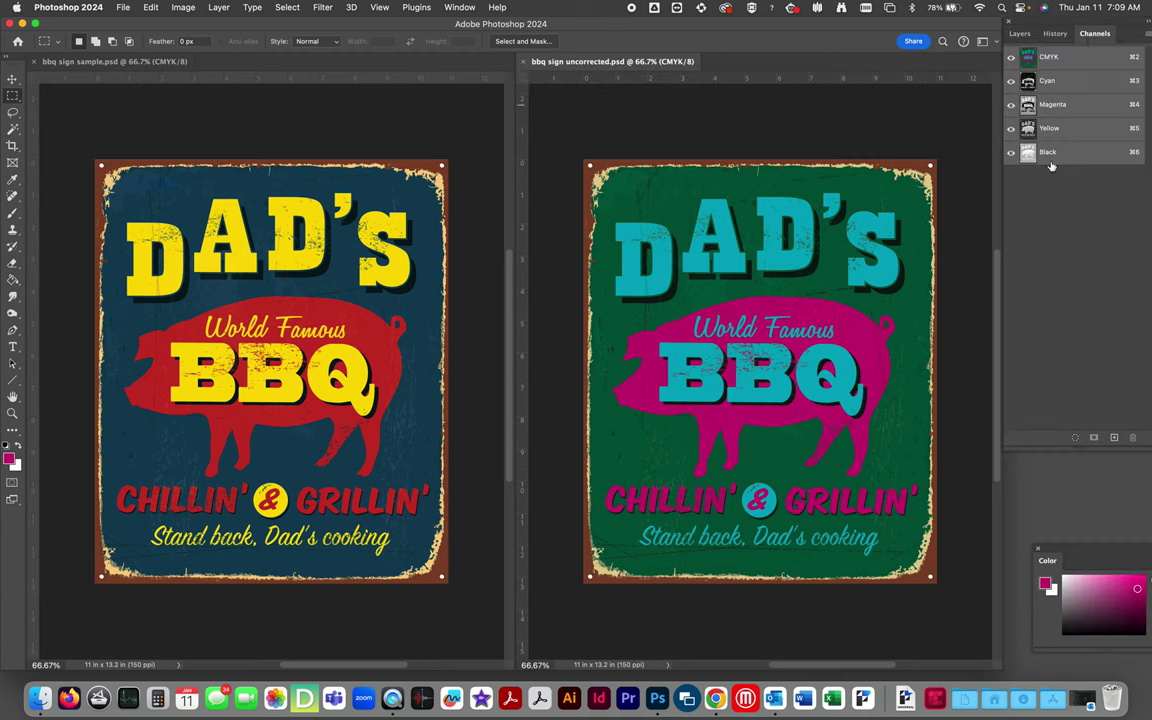
click(1021, 36)
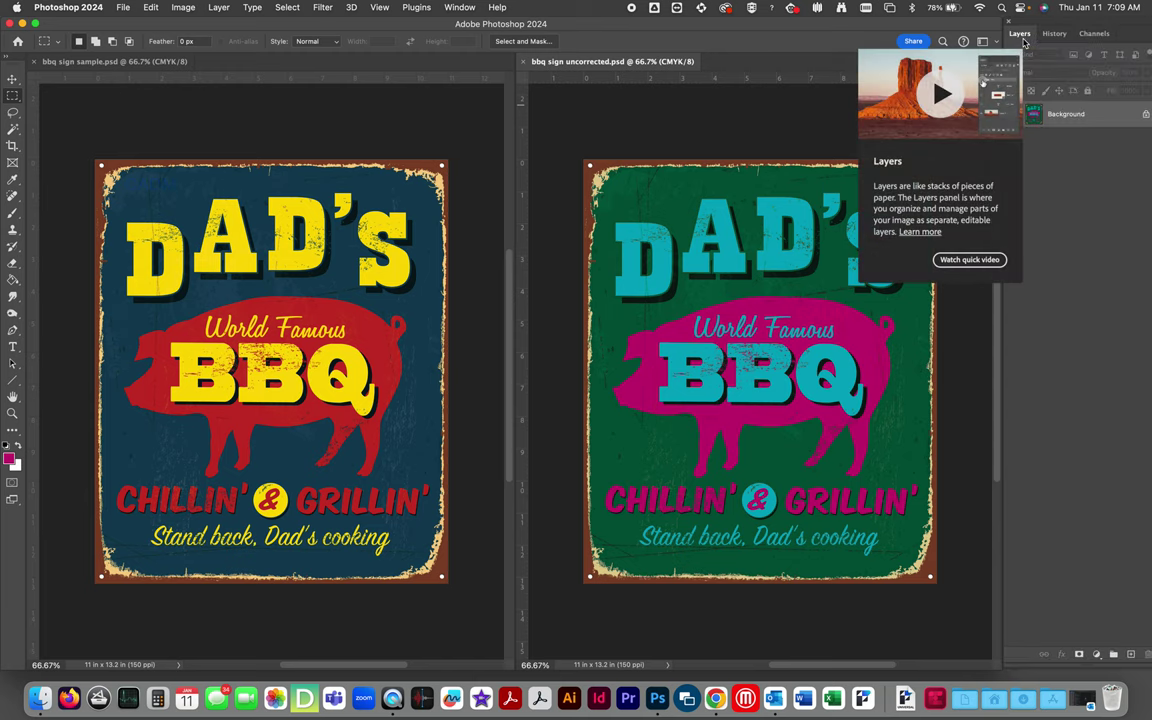
click(182, 7)
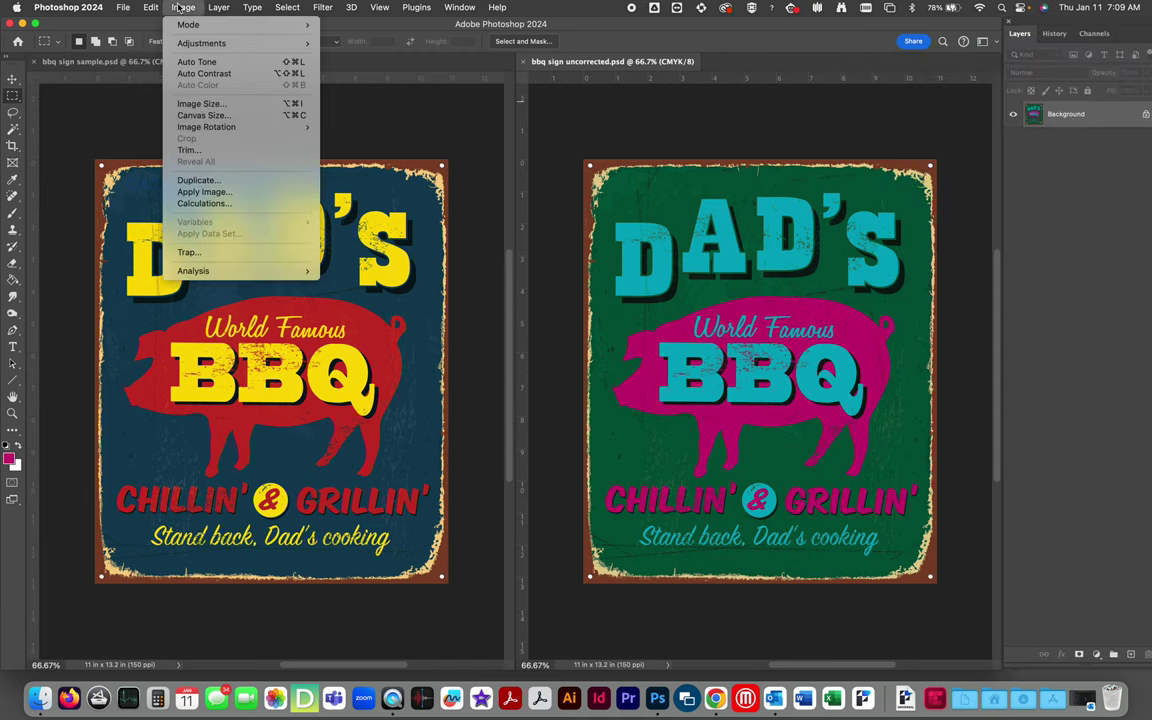
click(221, 105)
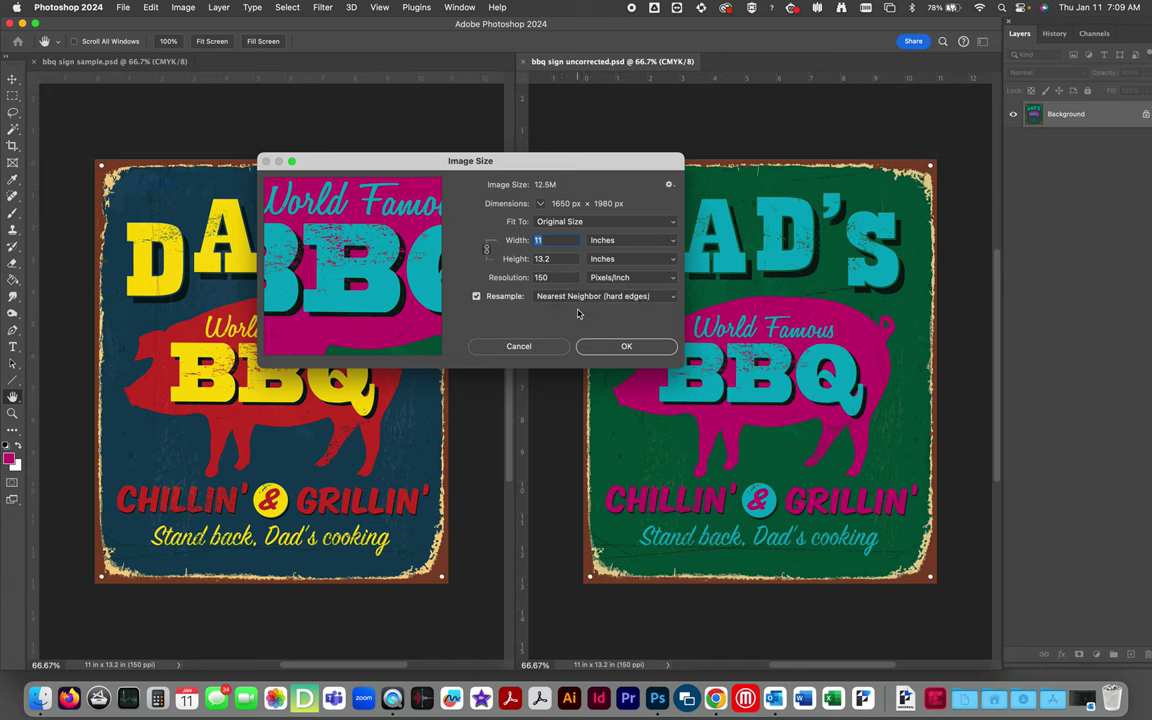
click(627, 347)
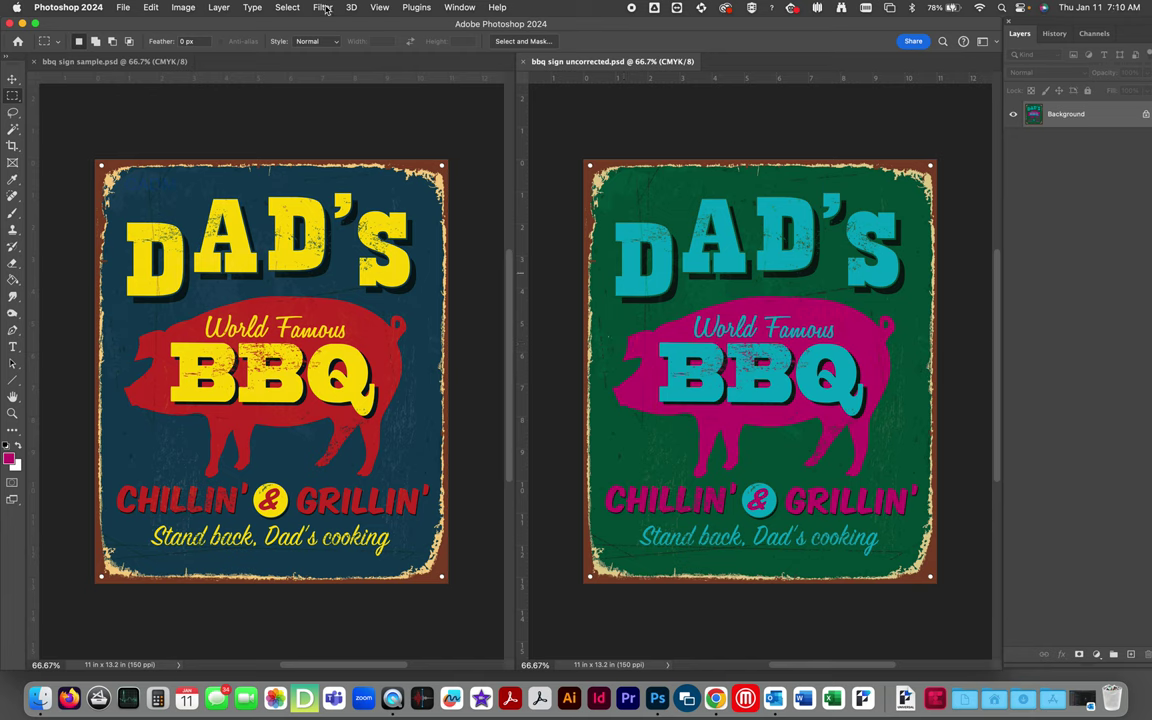
Step: Start a Color Range selection on the uncorrected sign with Fuzziness 0 and sample the green background
click(288, 8)
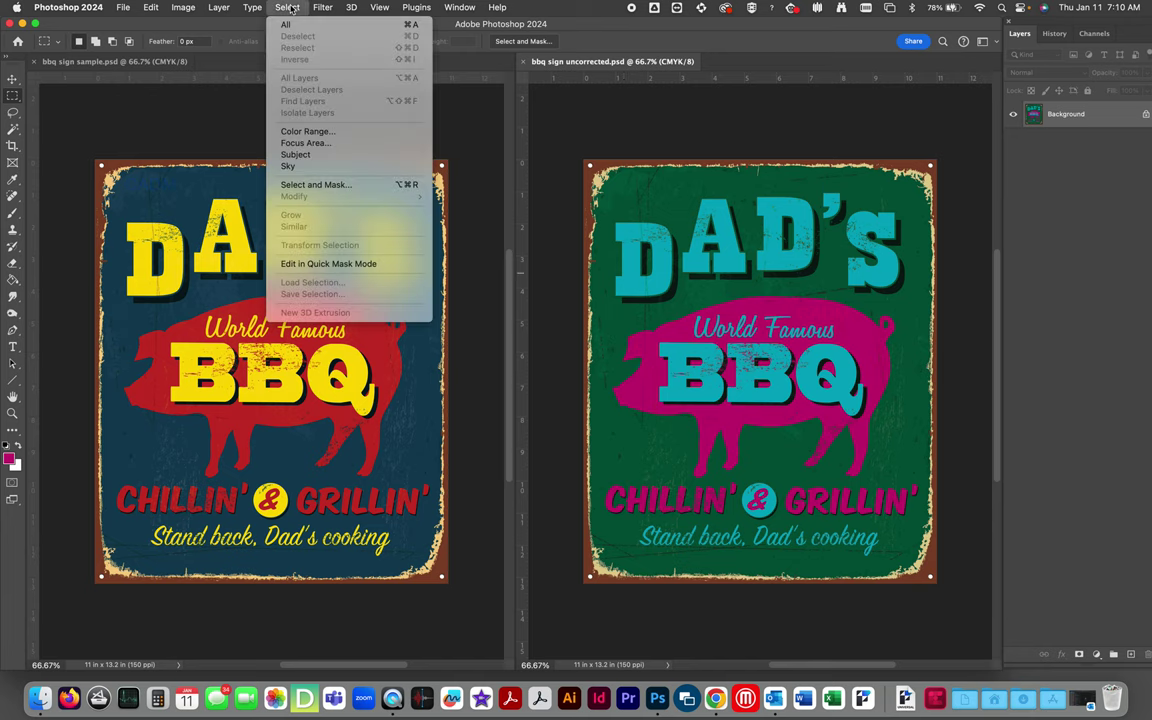
click(317, 133)
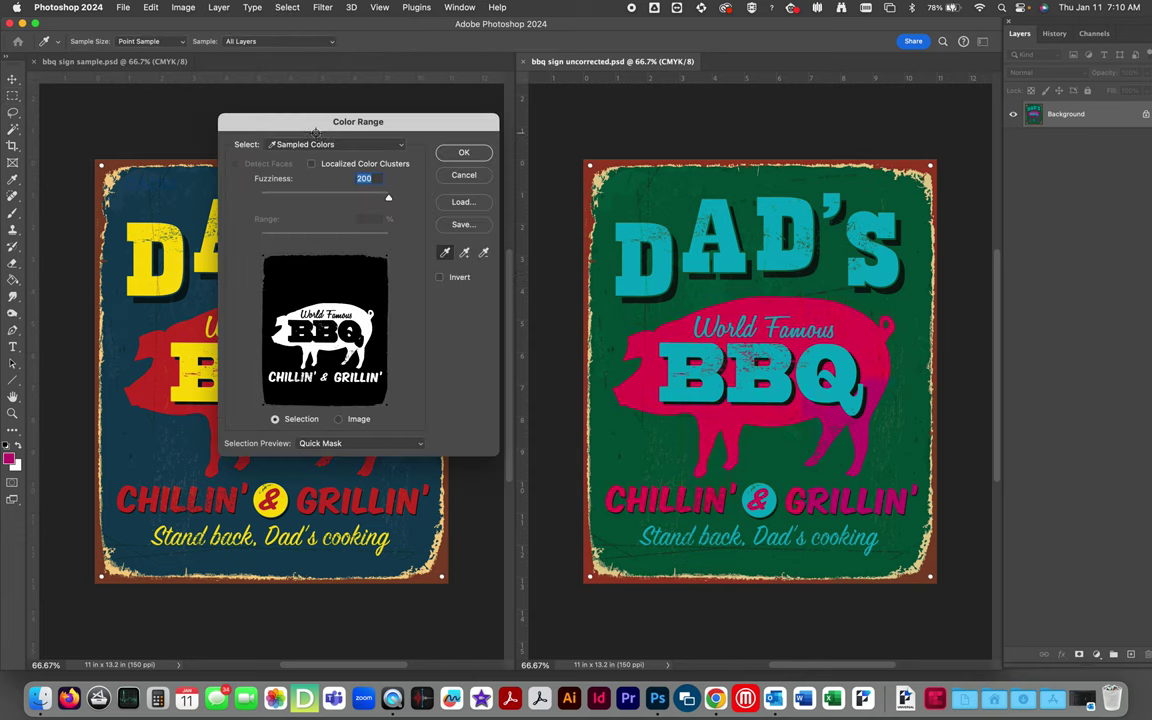
drag(309, 127, 381, 331)
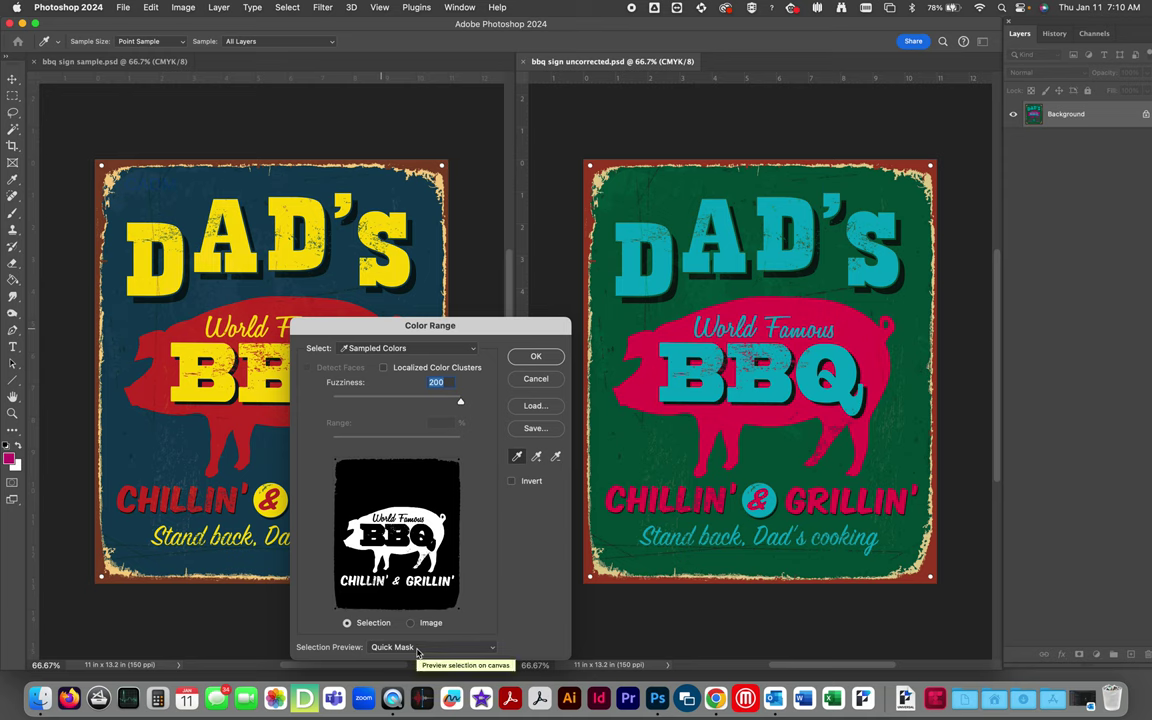
drag(461, 404, 298, 387)
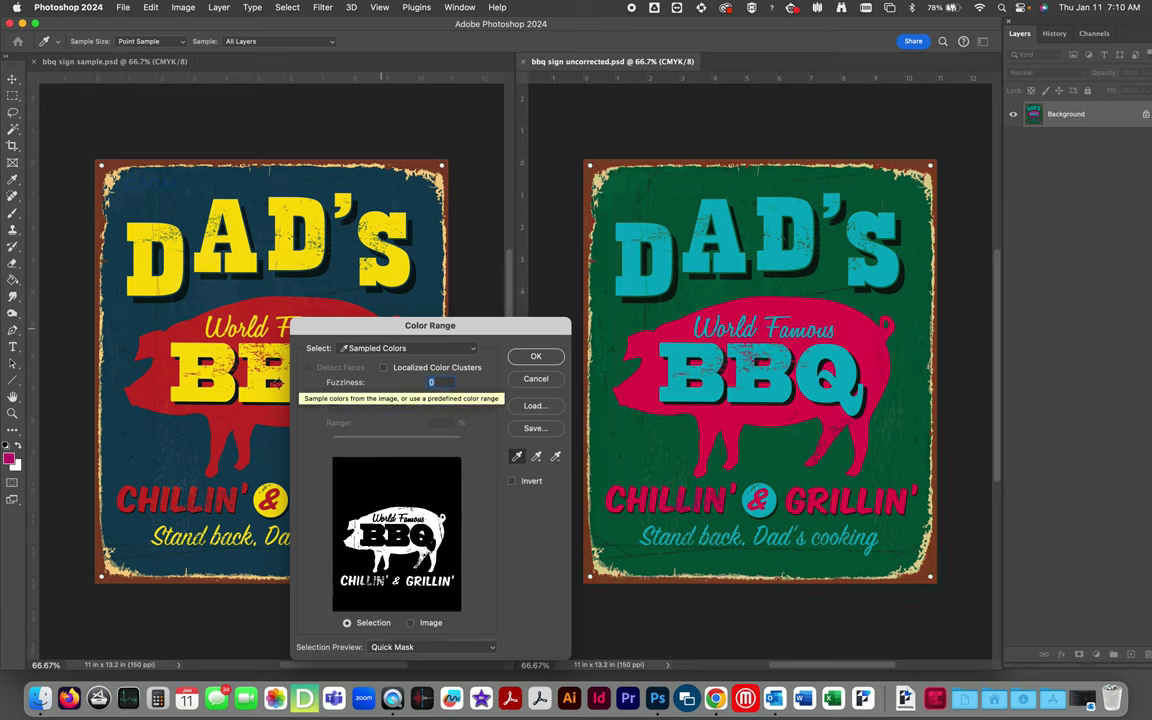
click(517, 459)
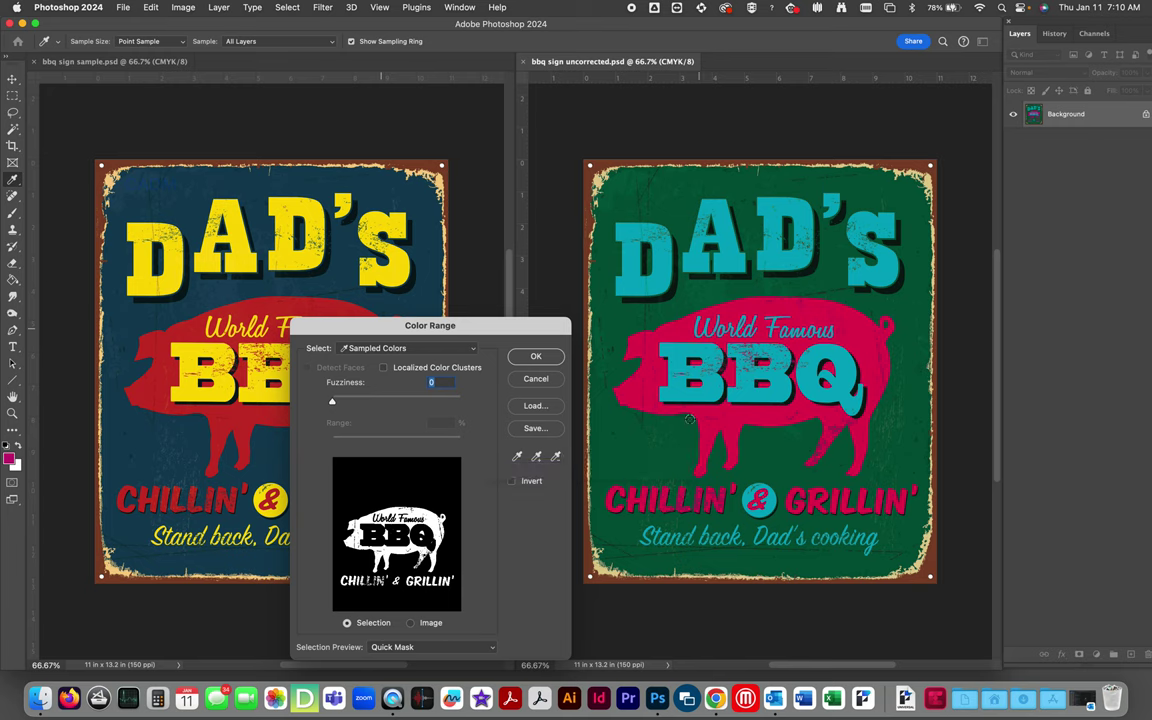
click(624, 444)
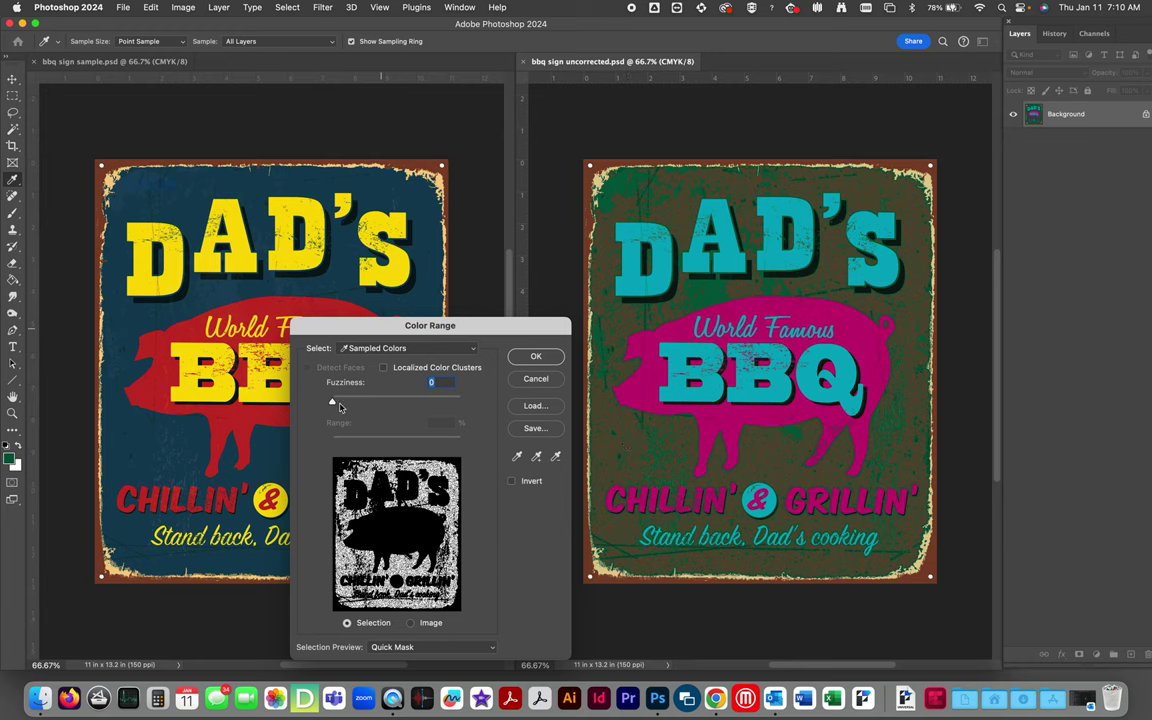
Step: Try a Color Range Fuzziness of 108, then reduce it to 1
drag(332, 401, 402, 407)
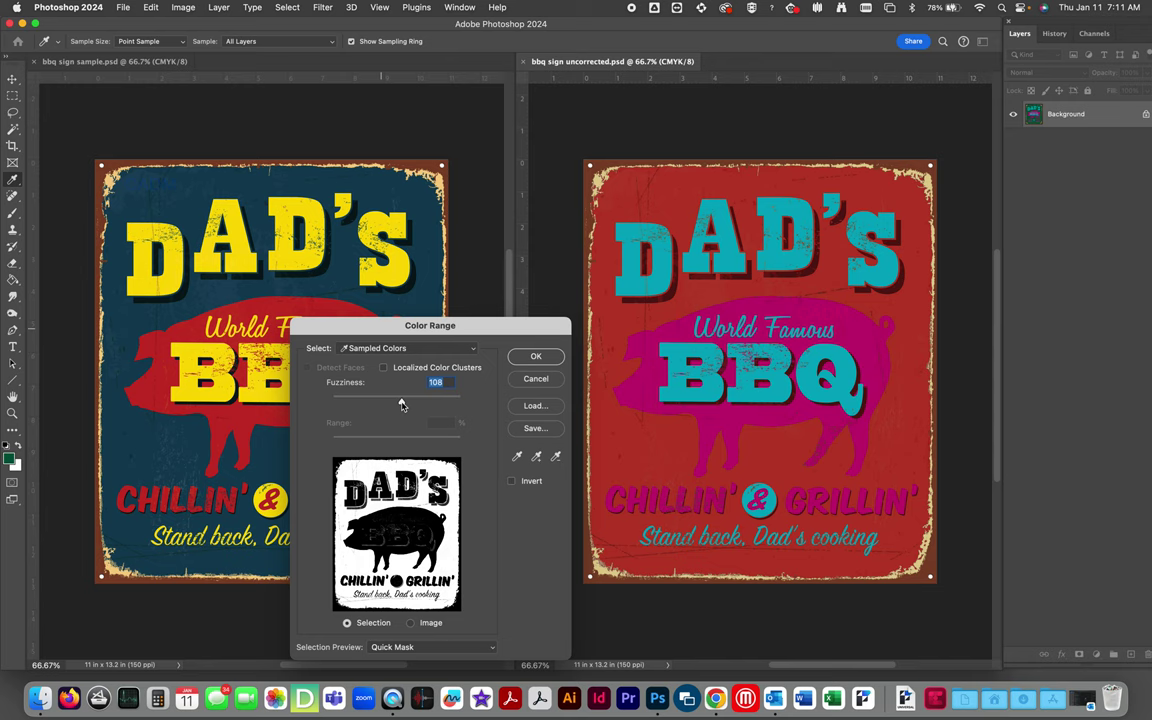
drag(401, 404, 334, 406)
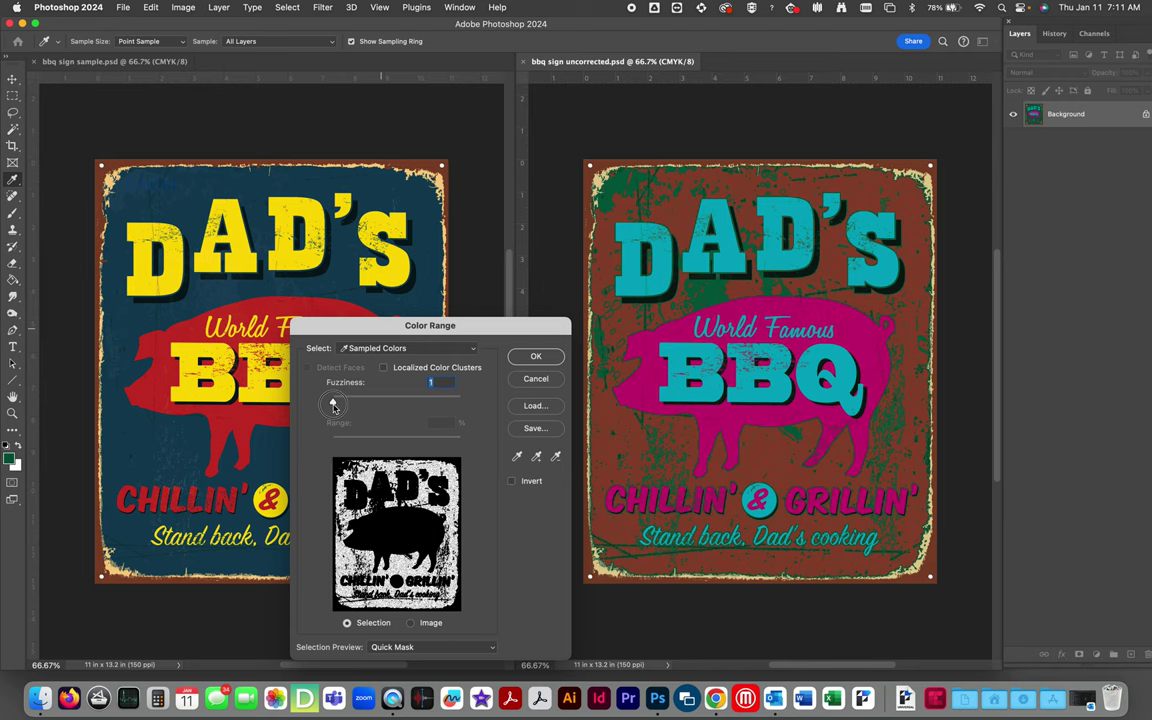
drag(334, 405, 333, 407)
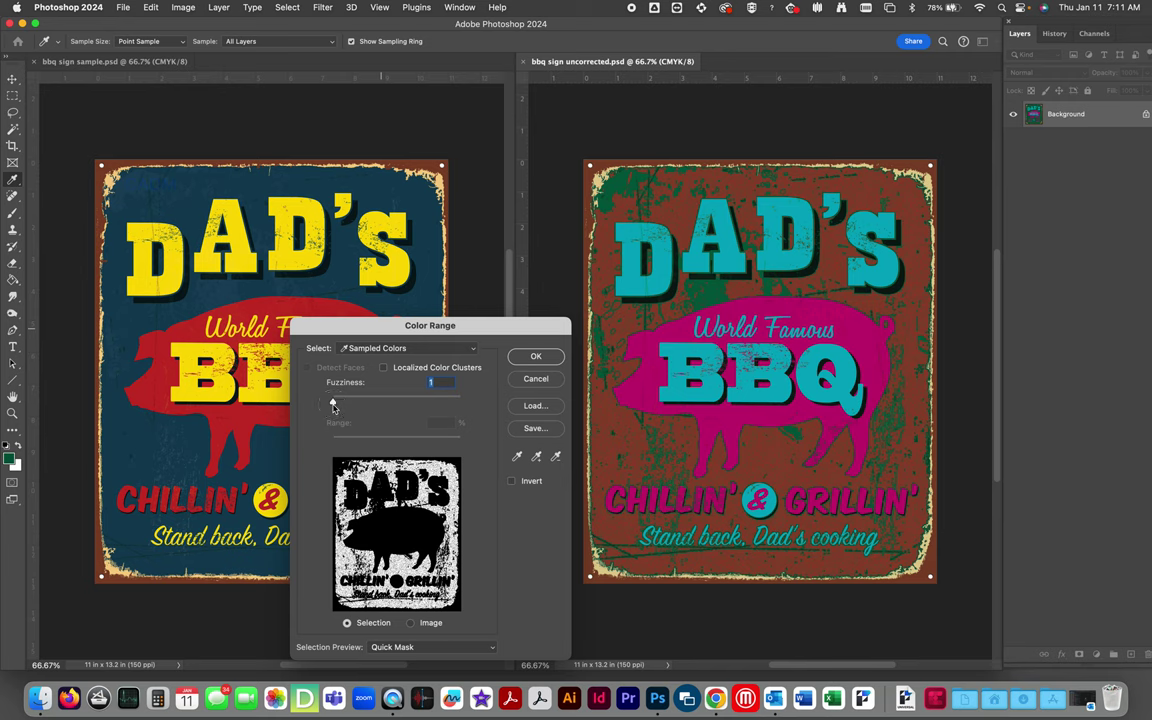
Step: Add more green shades from several background areas of the uncorrected sign to the Color Range sample
click(537, 458)
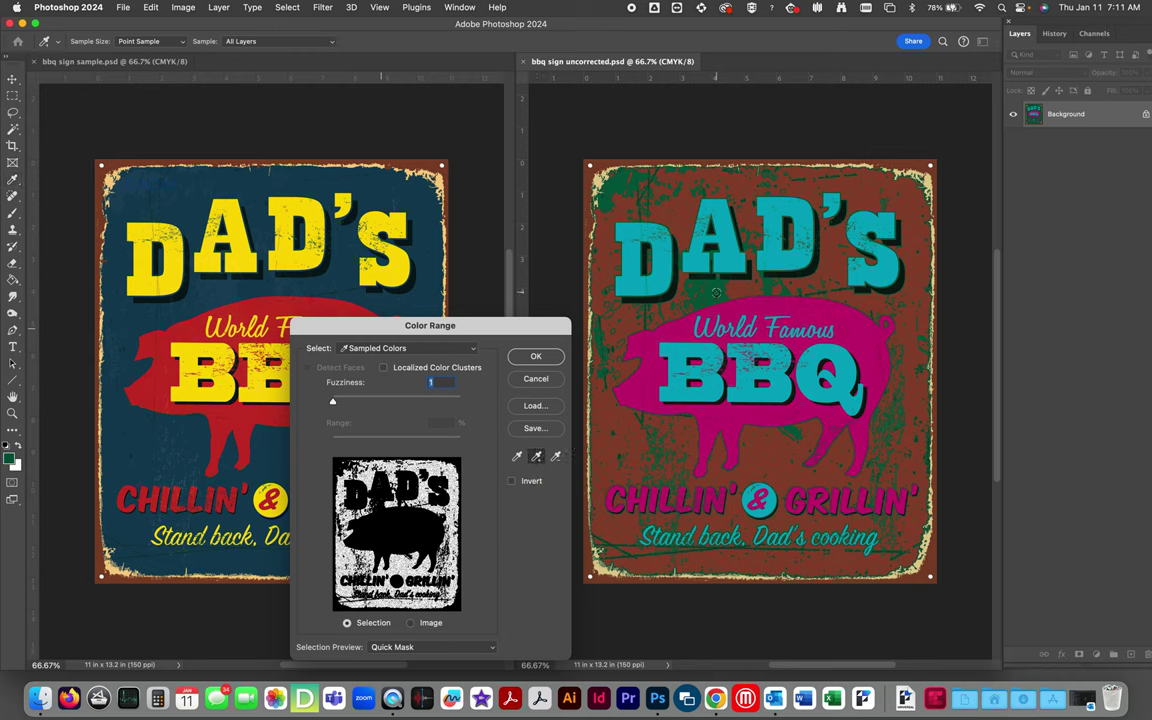
click(716, 292)
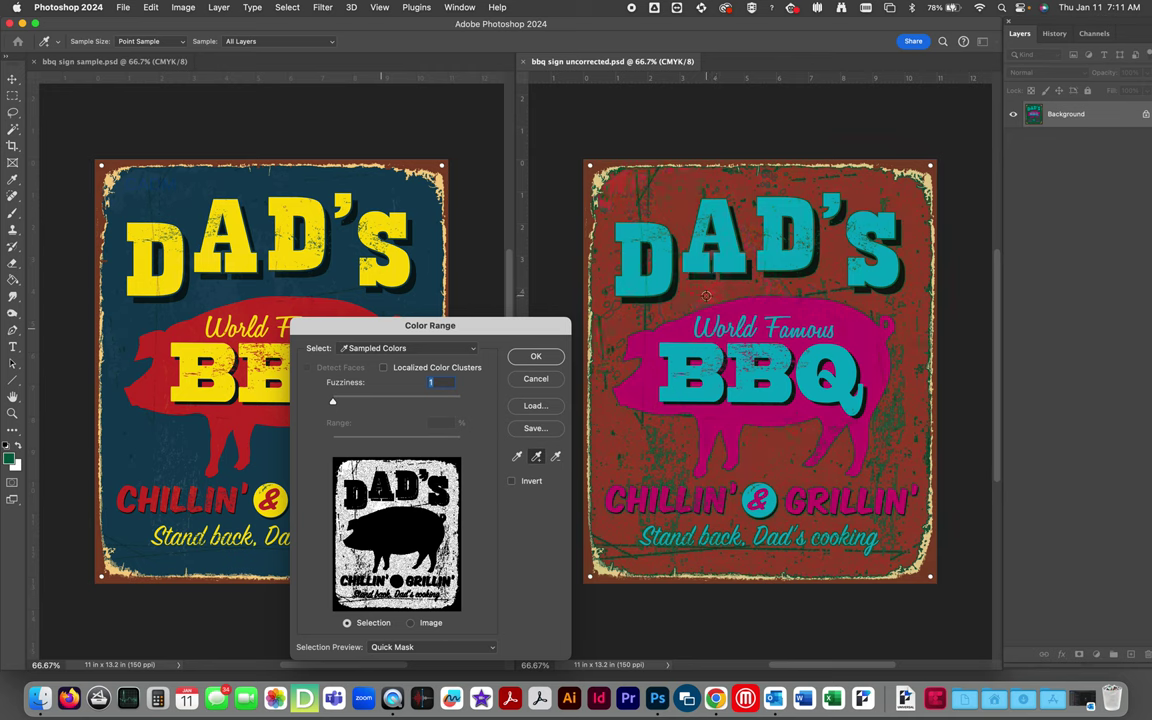
click(594, 405)
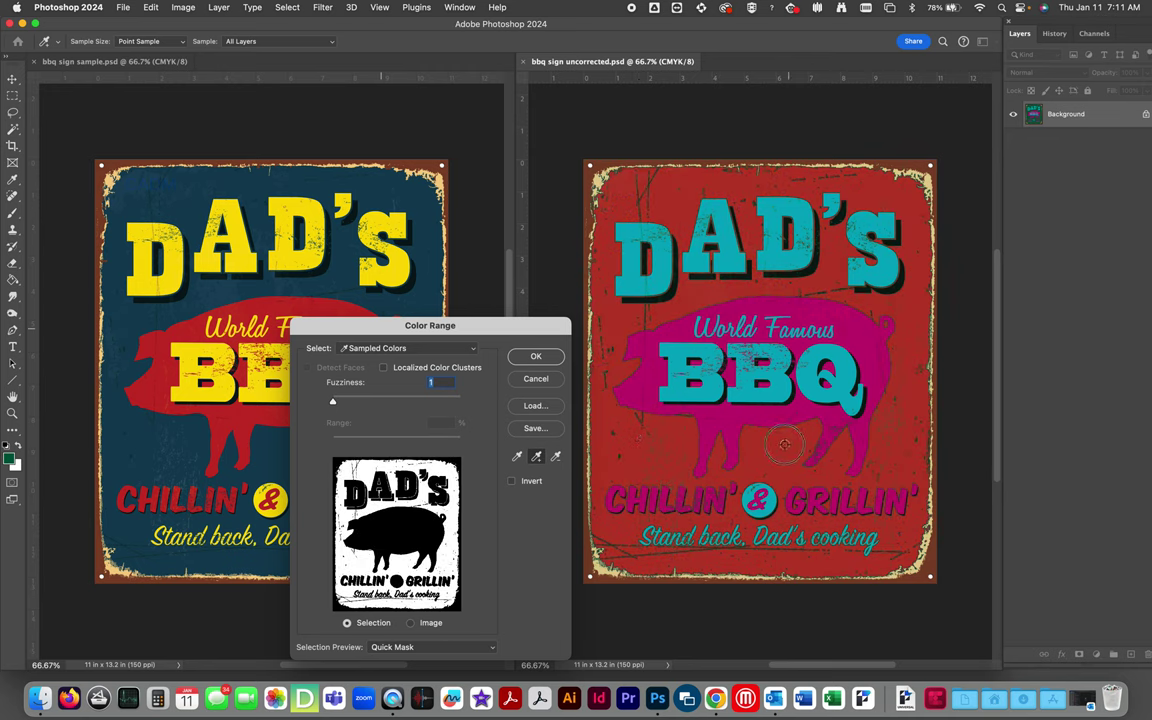
click(701, 402)
click(657, 459)
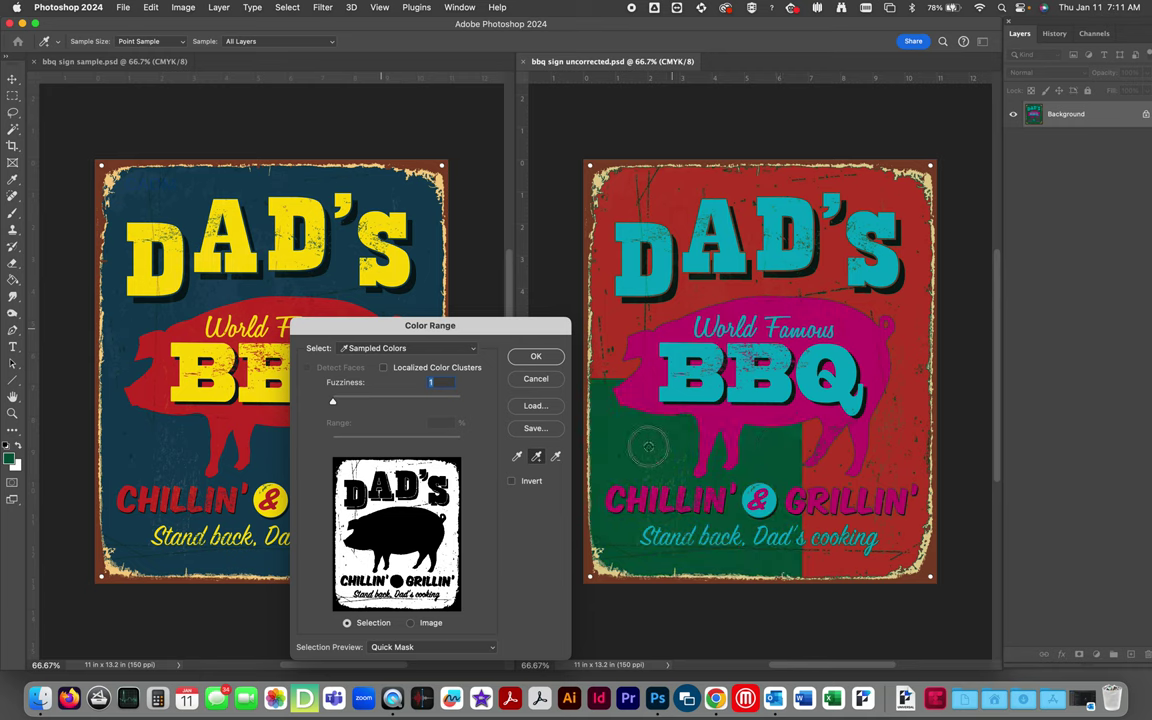
click(648, 456)
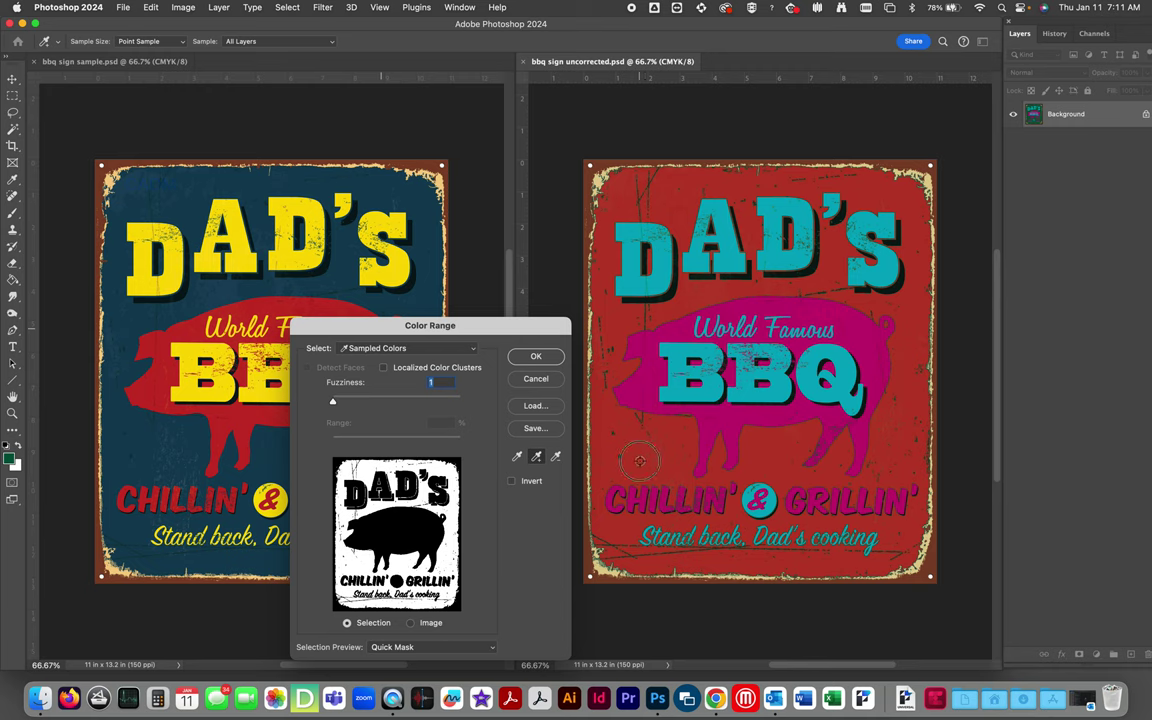
click(645, 458)
click(588, 416)
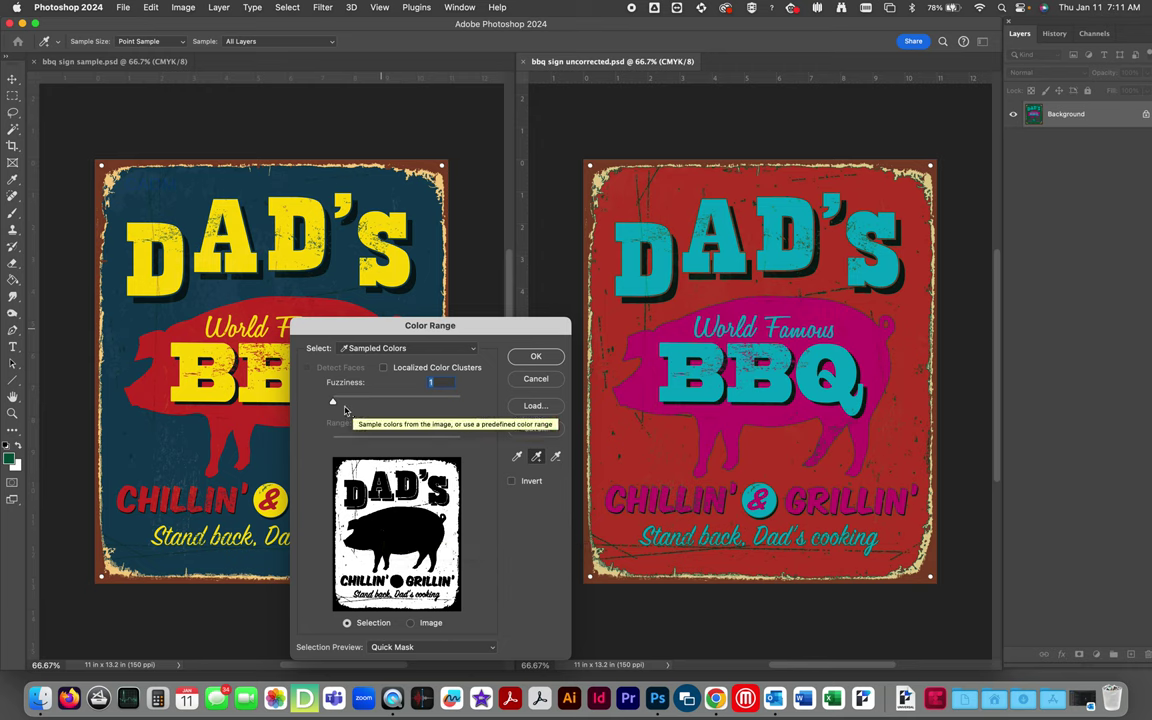
Step: Set the Color Range Fuzziness to 46, apply the green background selection and hide its edges
drag(333, 404, 321, 406)
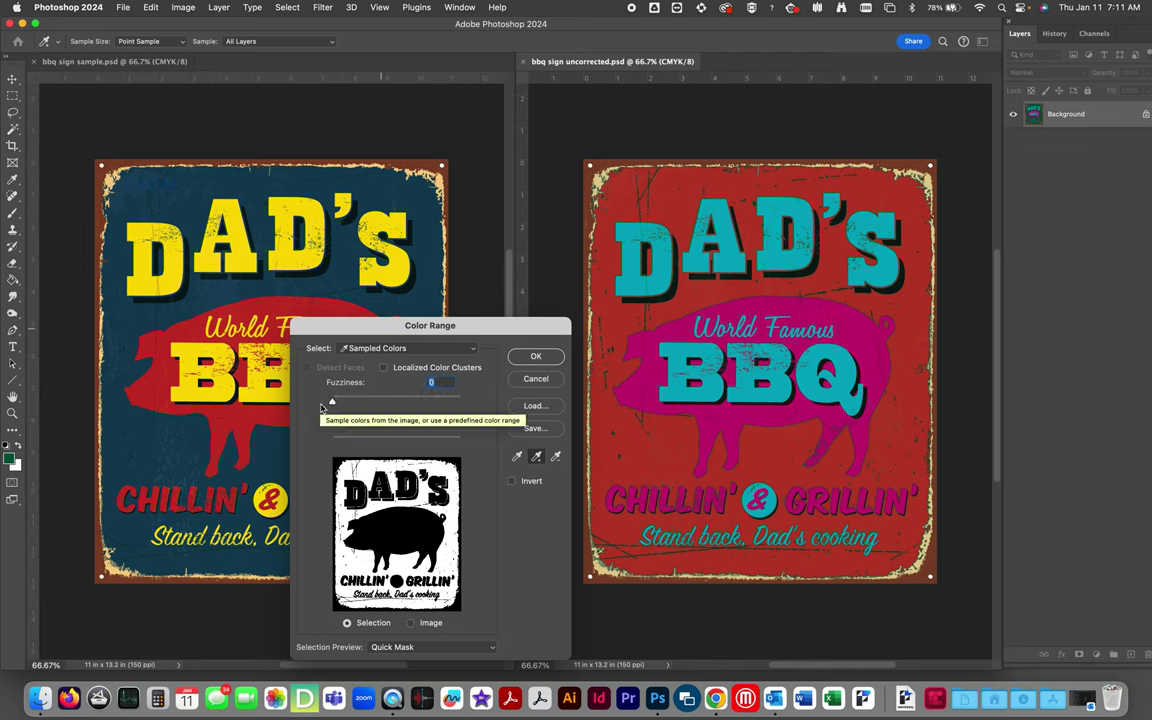
drag(332, 404, 347, 404)
drag(357, 404, 397, 413)
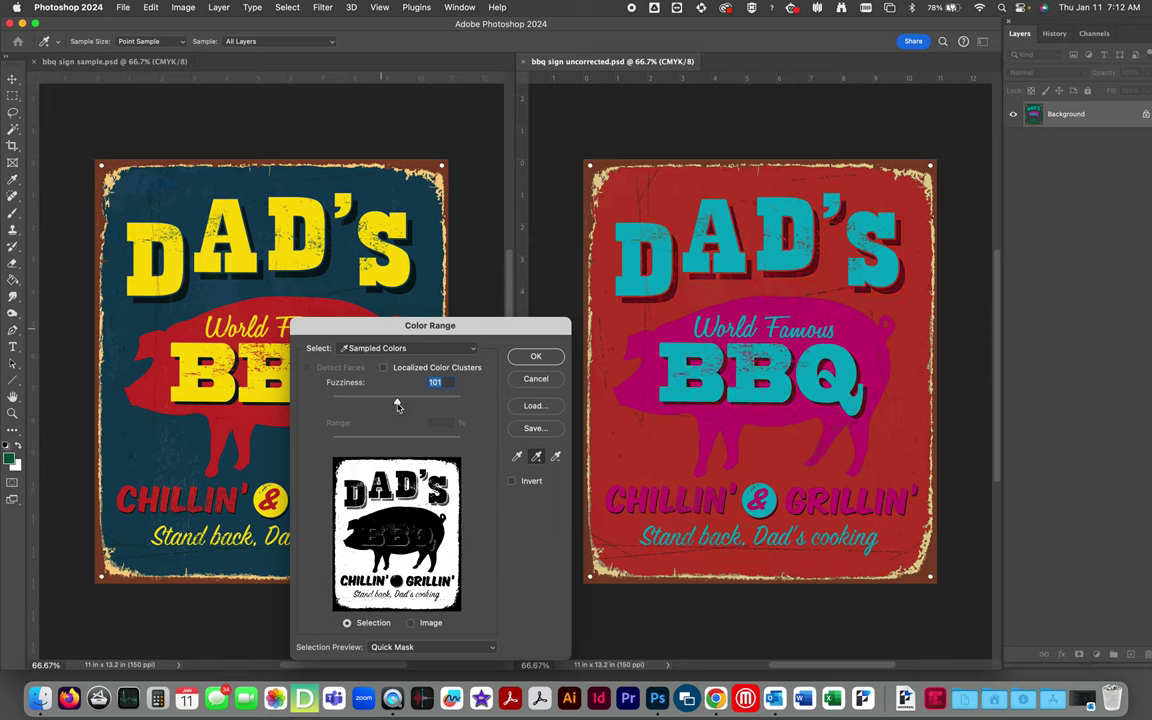
drag(397, 404, 361, 405)
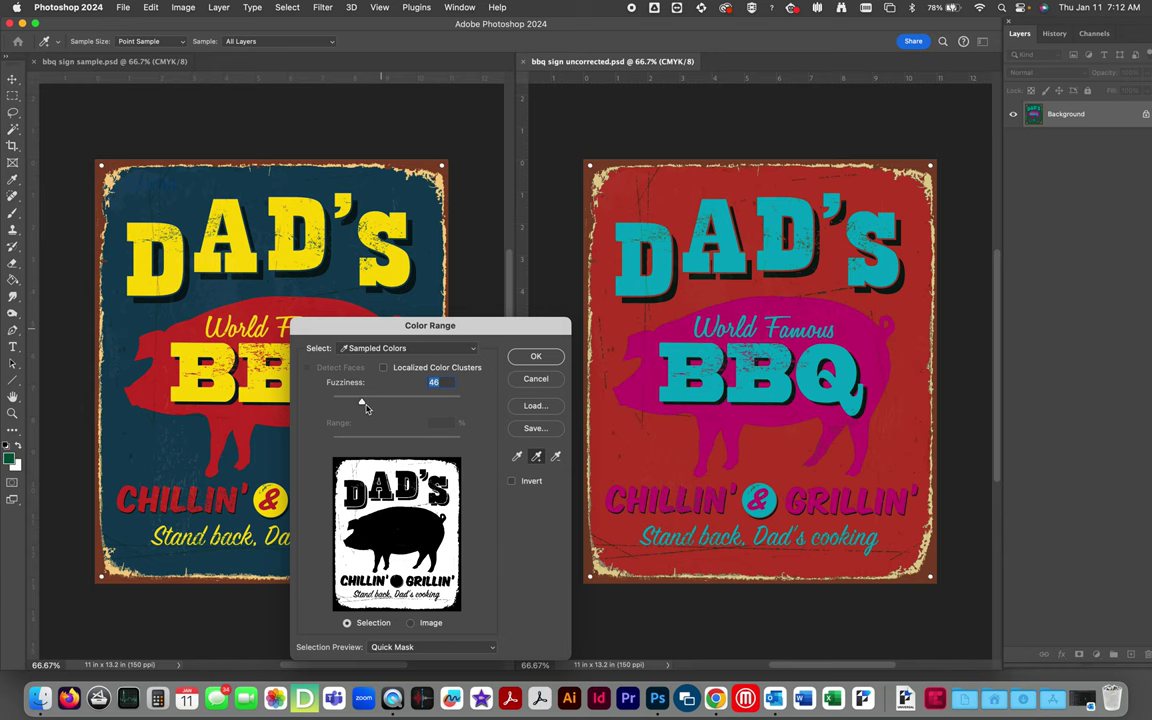
click(535, 356)
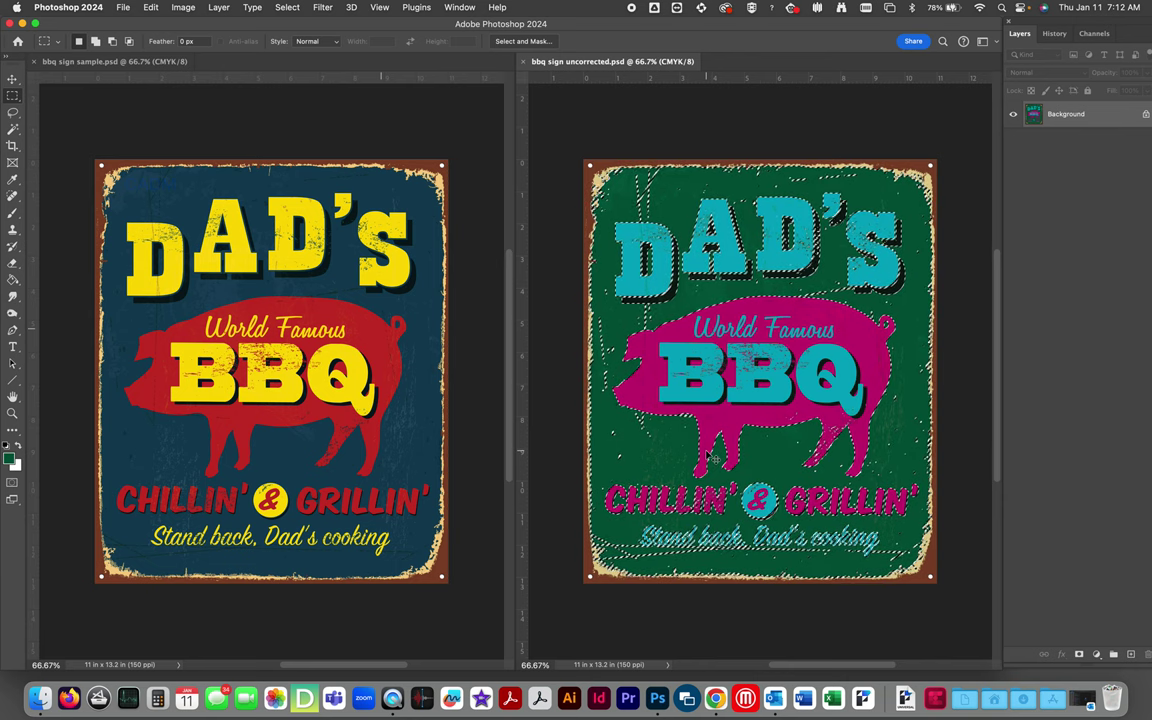
key(super+d)
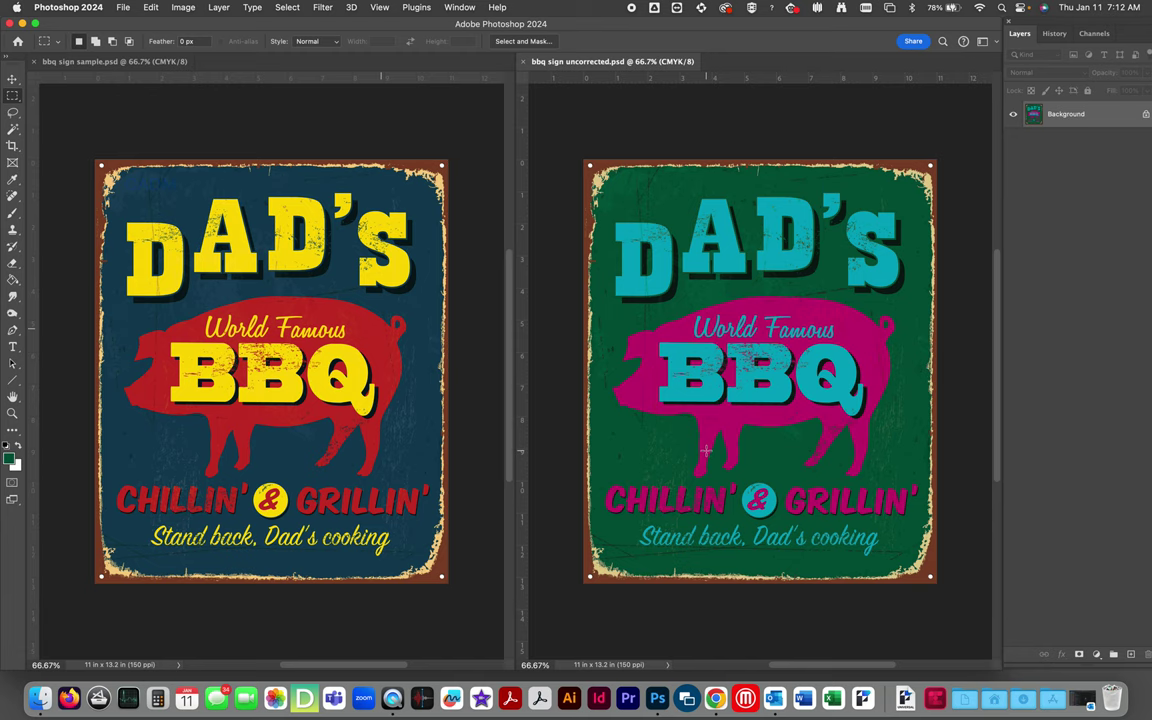
key(super+u)
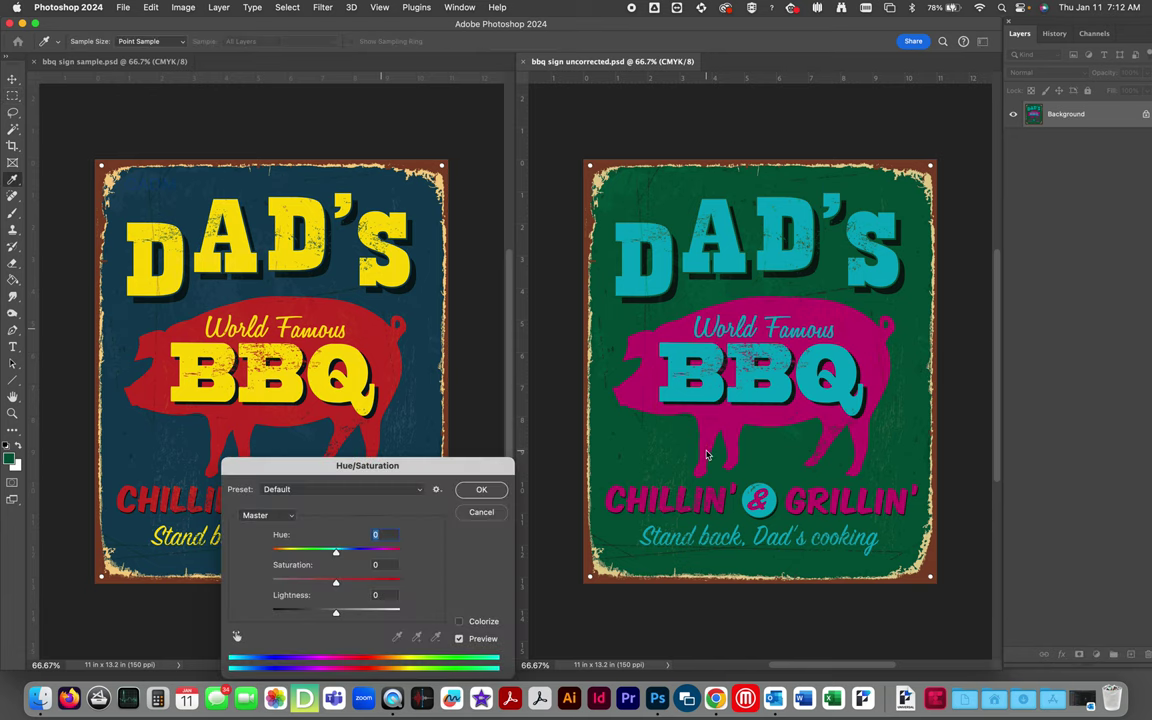
click(183, 7)
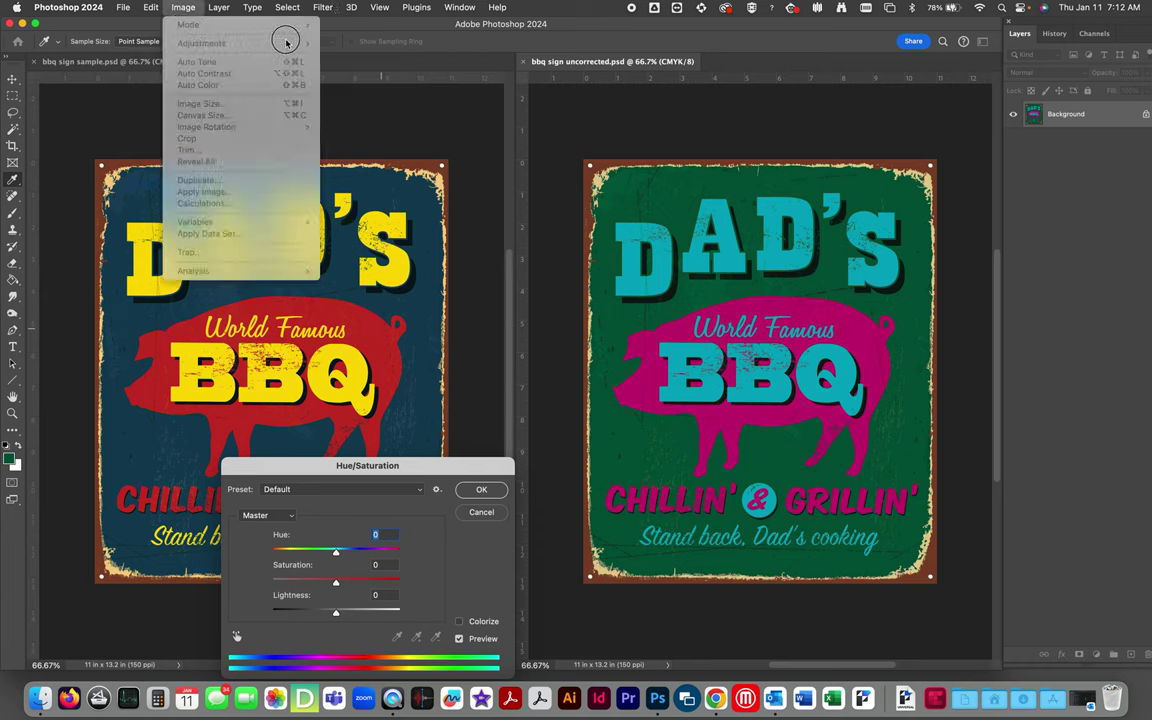
key(Escape)
click(489, 520)
Step: Apply a Hue/Saturation adjustment to the selected green background with Hue at about +79, matching the sample's blue
click(183, 7)
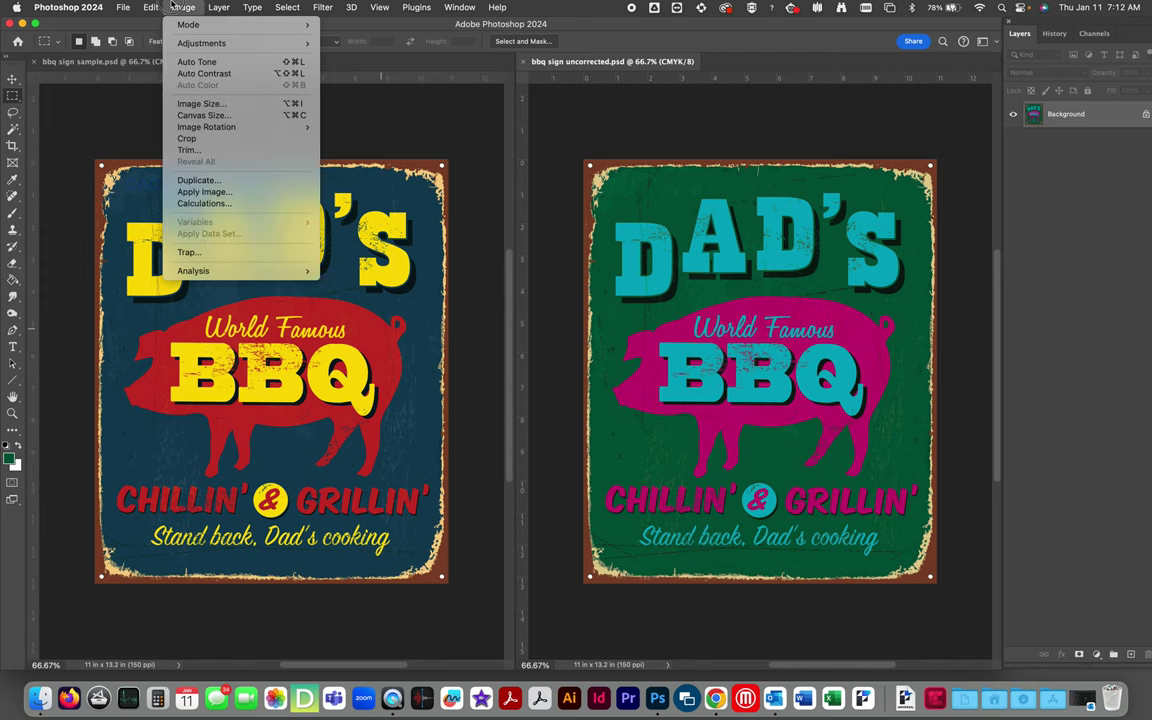
mouse_move(228, 43)
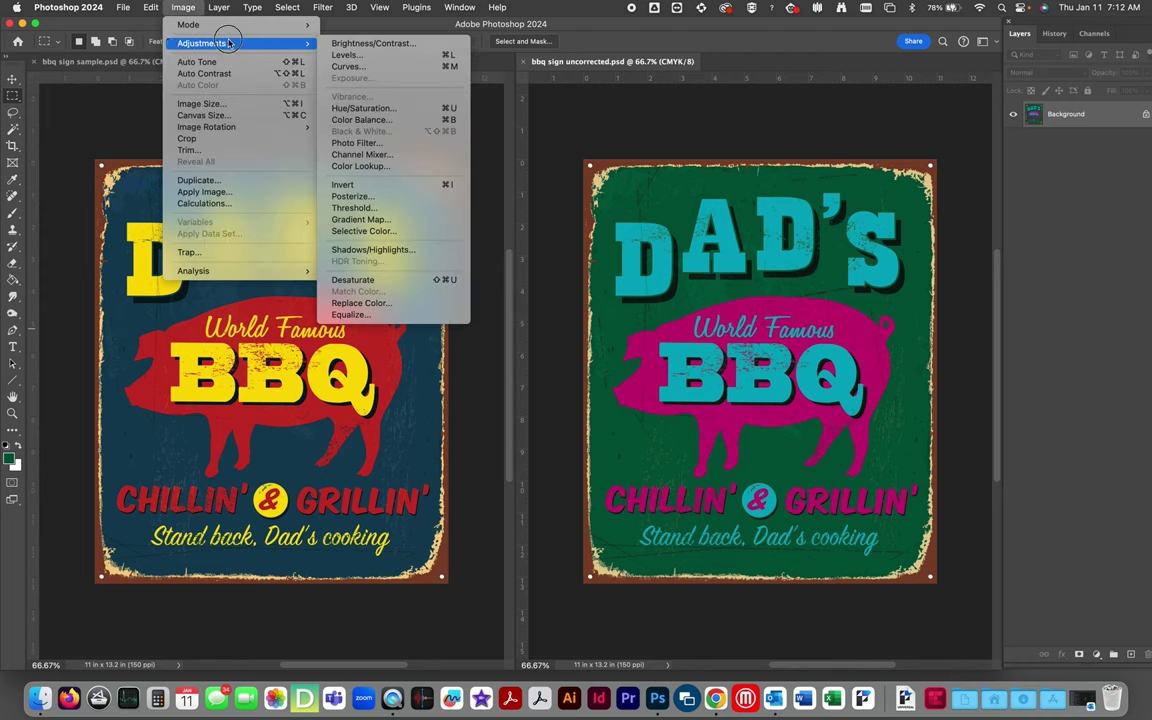
click(393, 109)
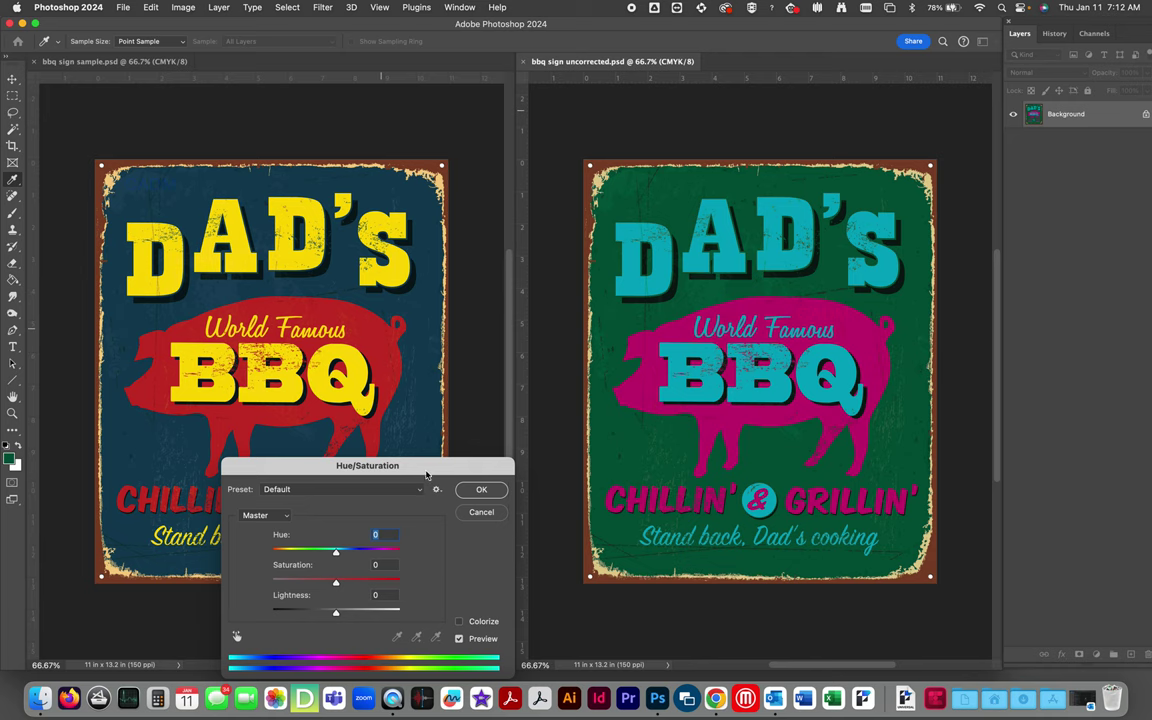
drag(426, 475, 583, 434)
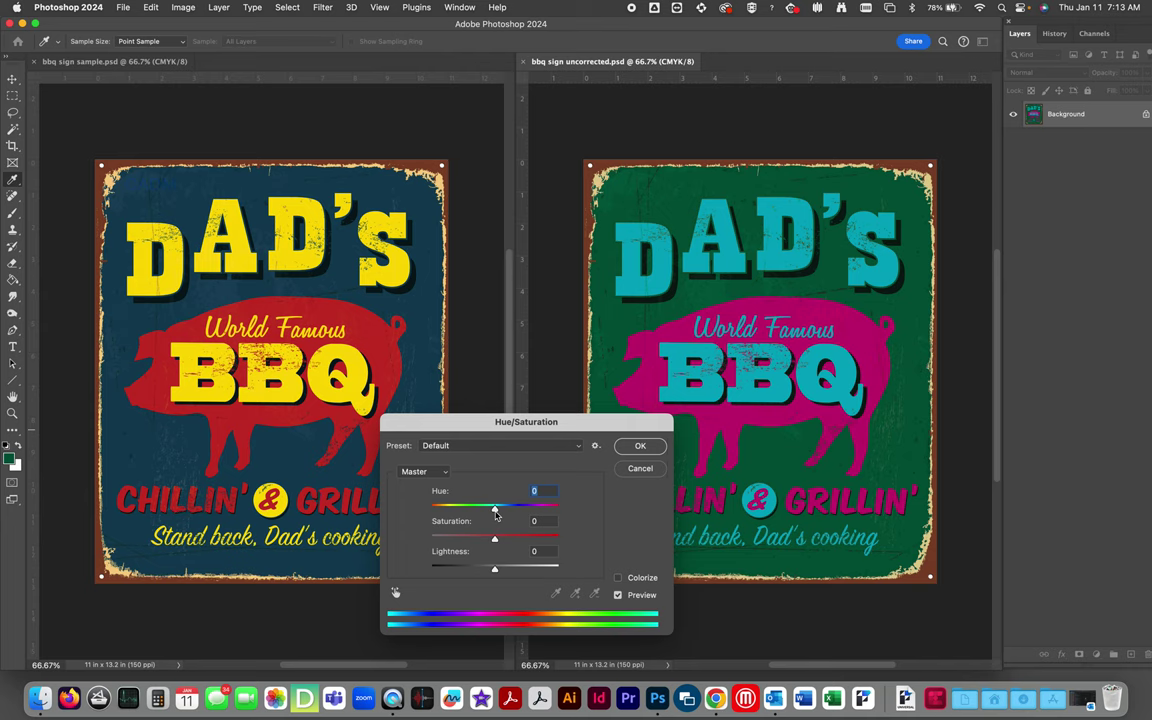
drag(496, 514, 534, 516)
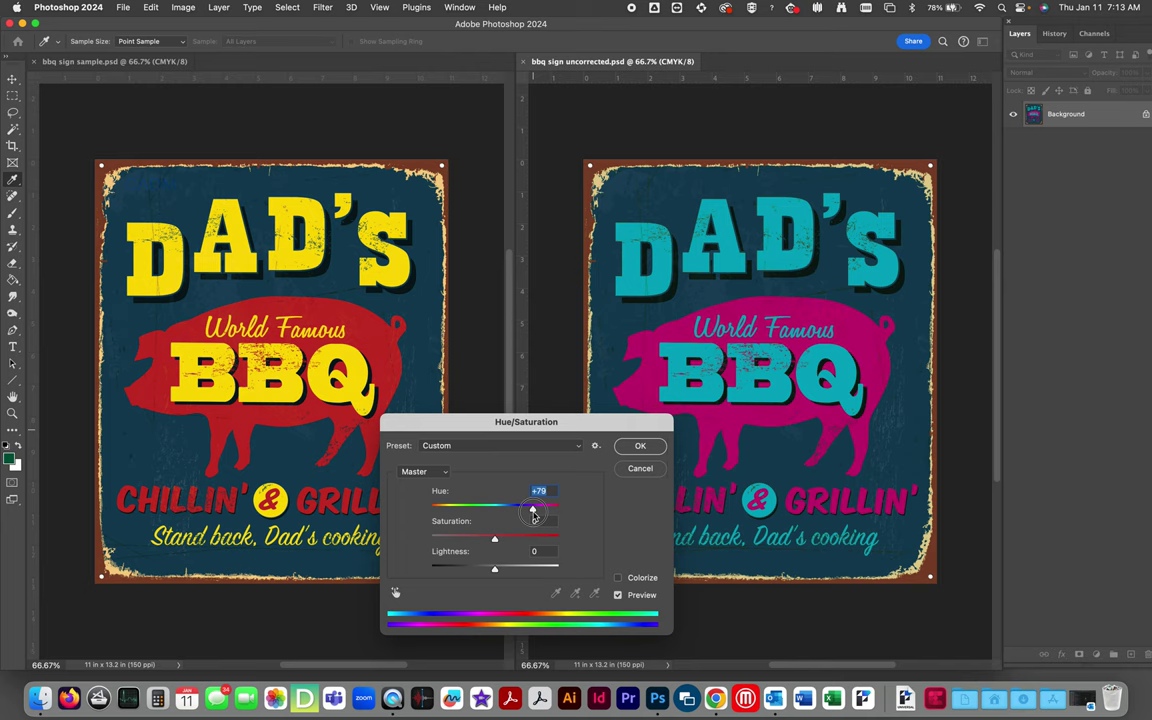
drag(534, 516, 533, 513)
click(640, 446)
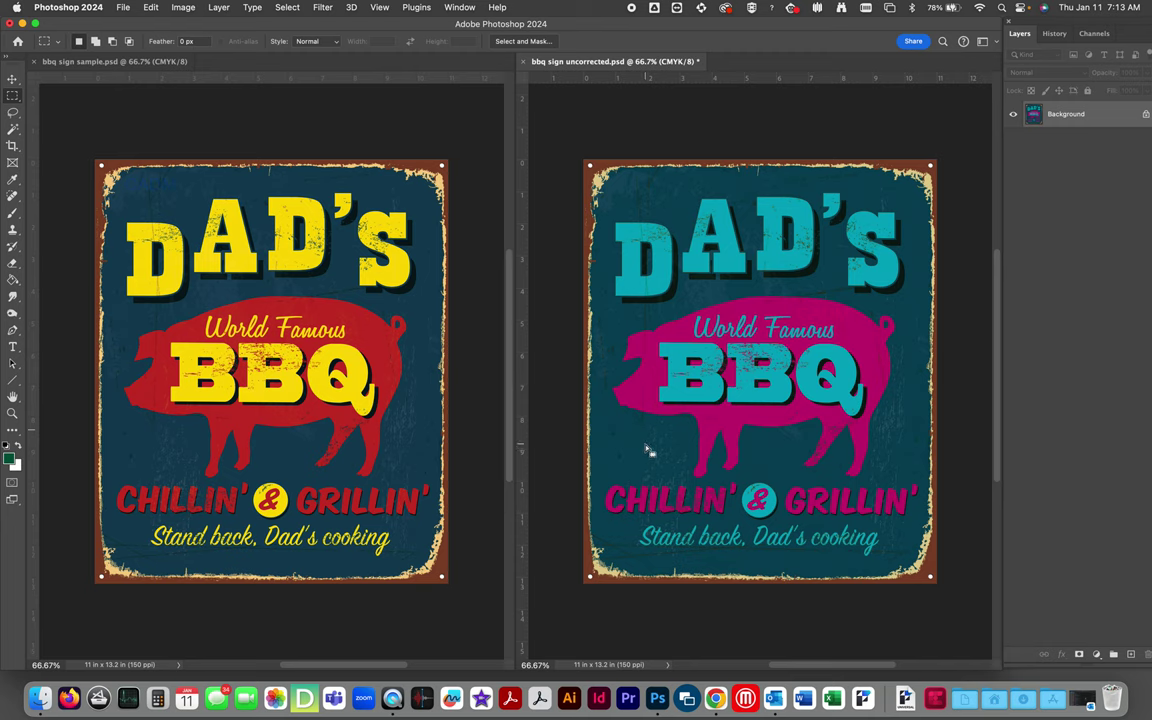
Step: Deselect the green background and start a new Color Range selection from sampled colors with Fuzziness 0
key(super+alt+2)
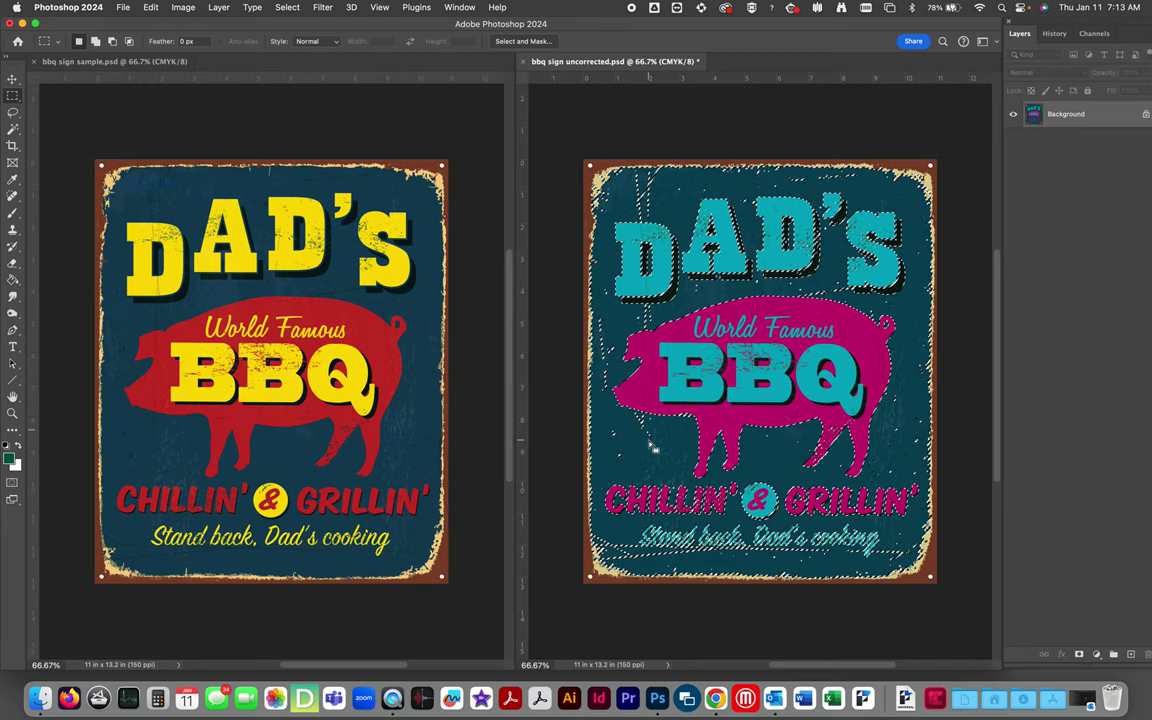
key(super+d)
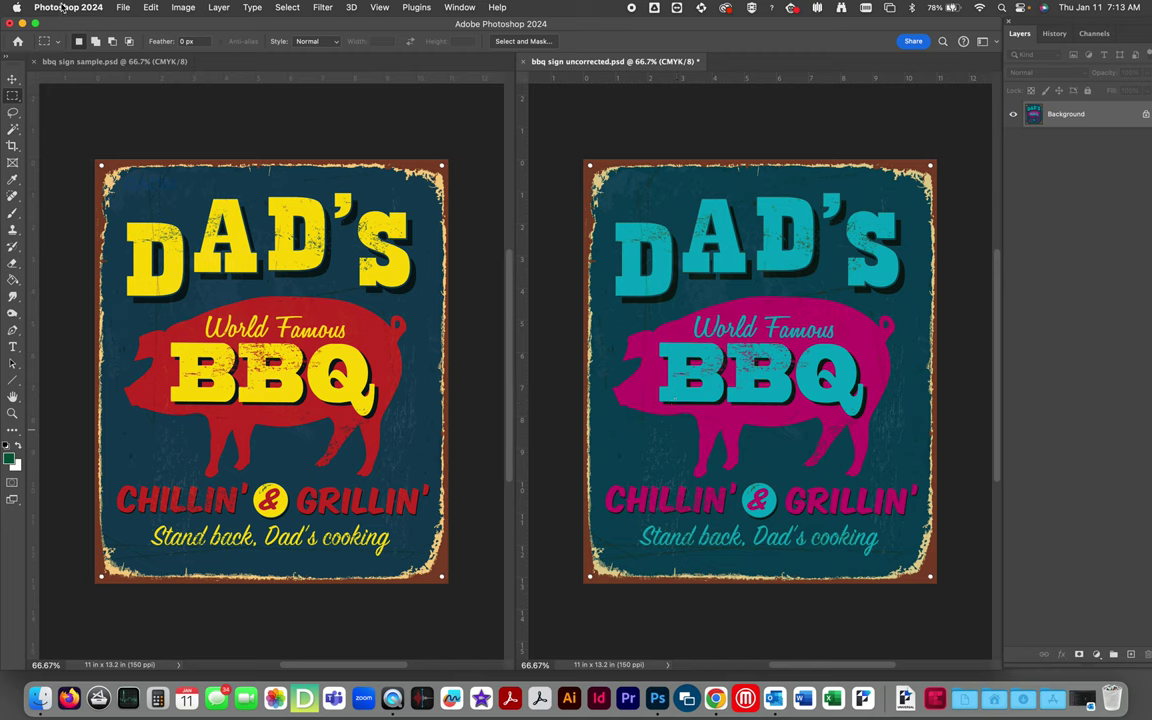
click(288, 7)
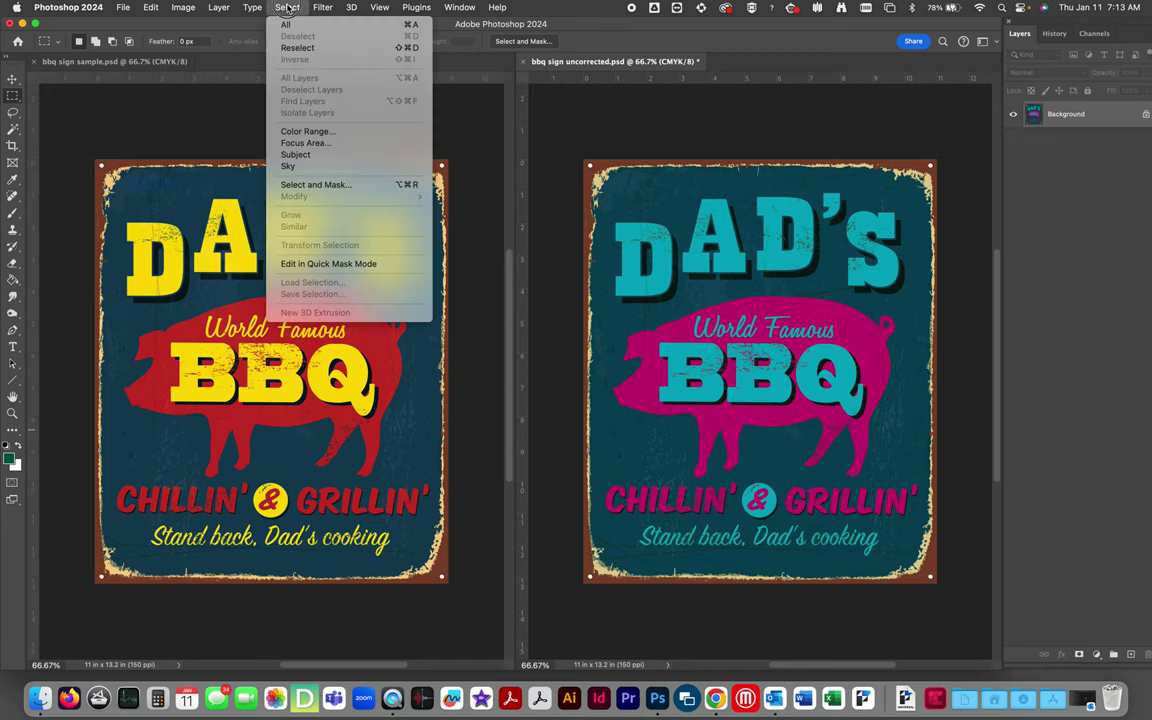
click(307, 131)
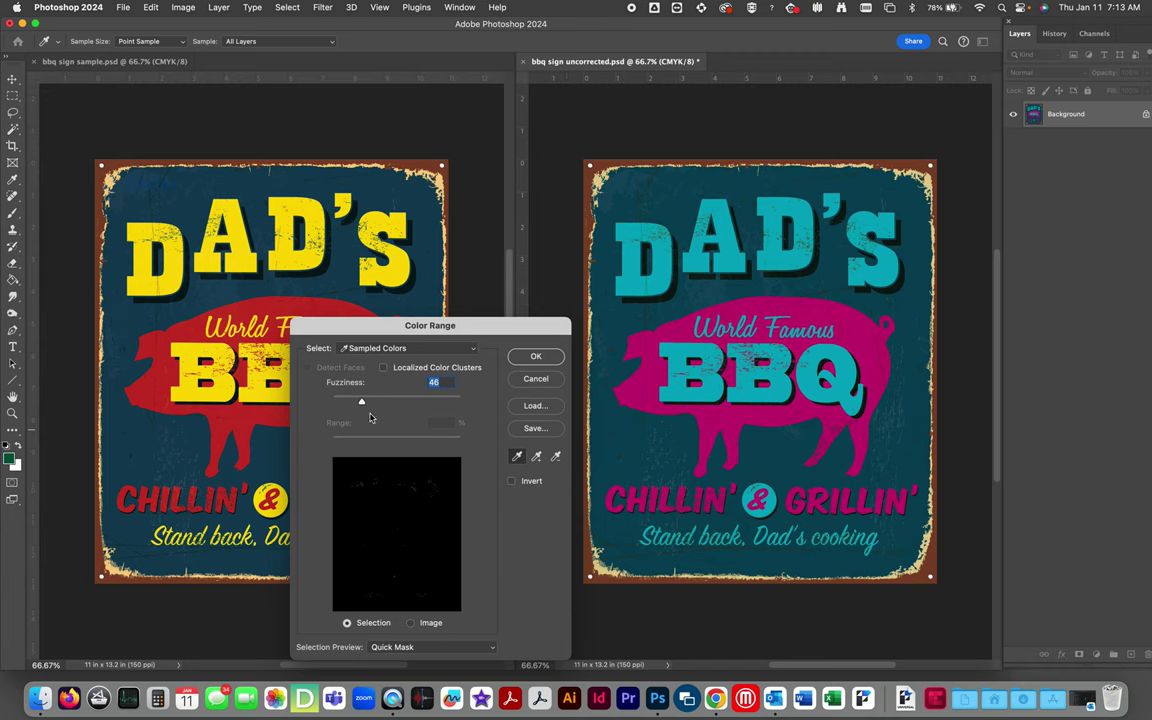
text(0)
click(518, 459)
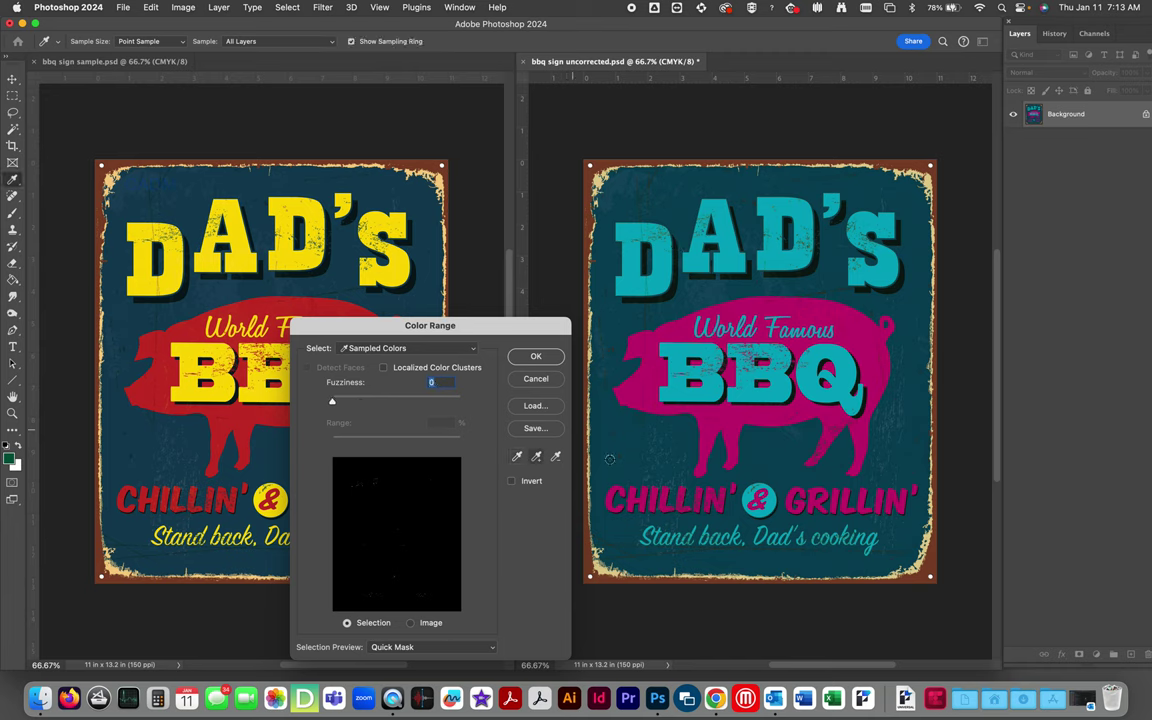
Step: Sample several cyan shades from the DAD'S lettering, apply the selection with Fuzziness 28 and hide its edges
click(630, 289)
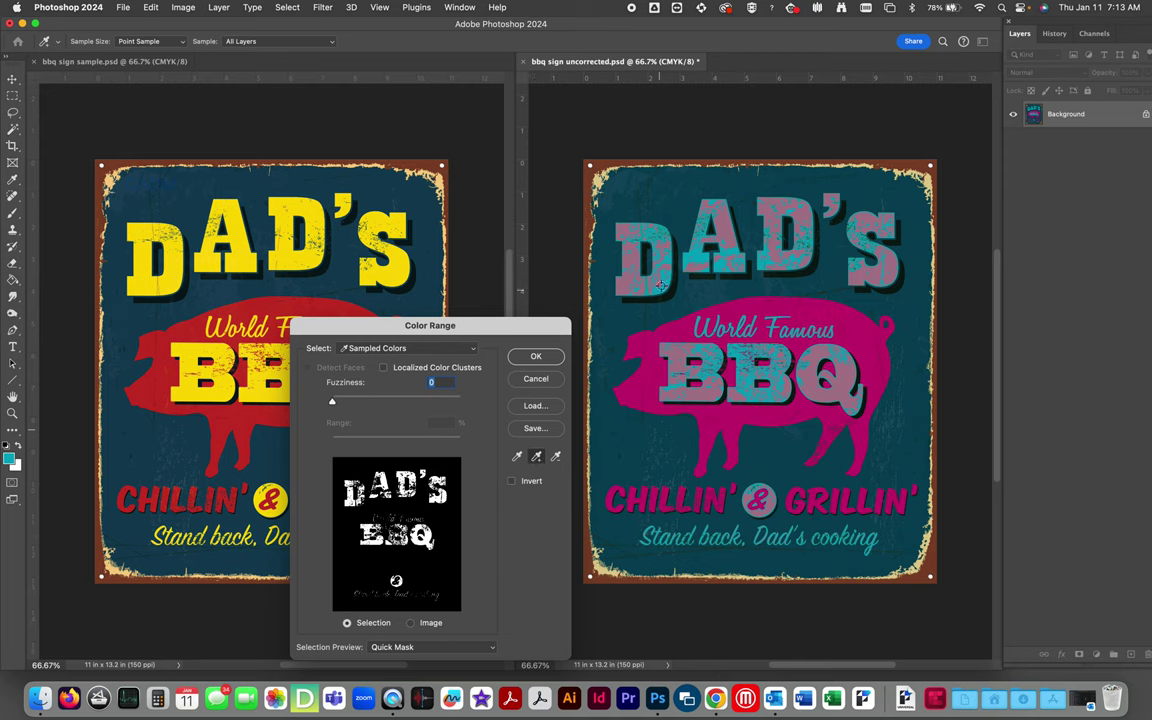
click(664, 274)
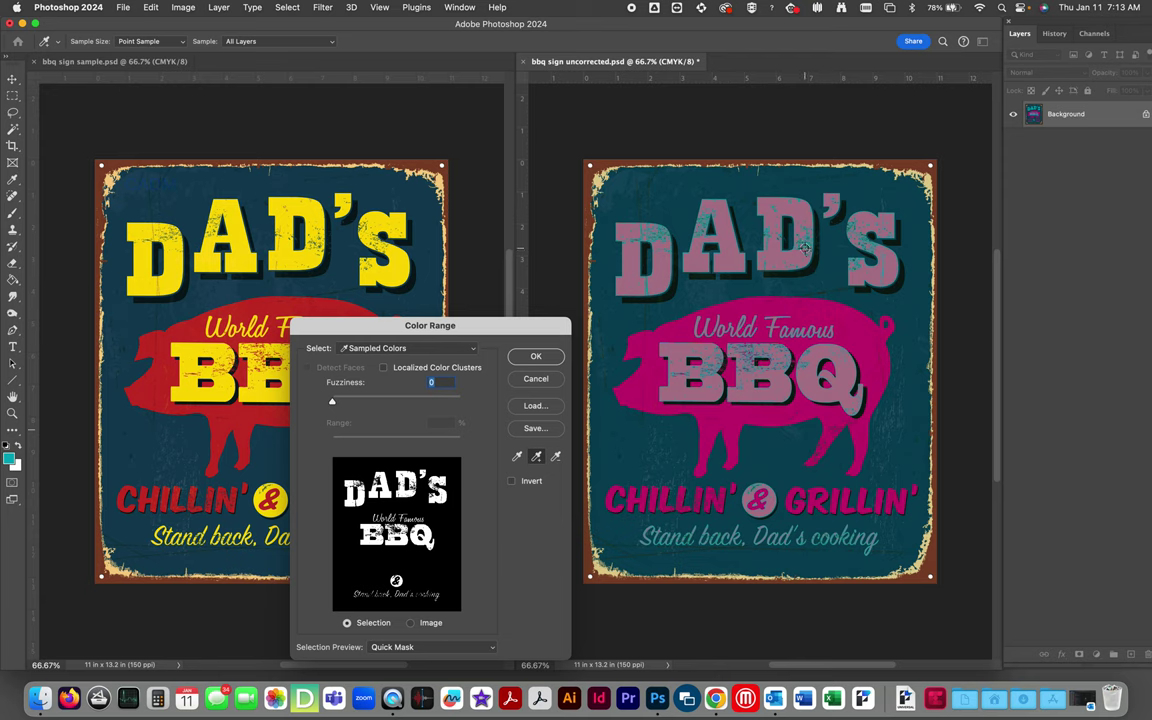
click(805, 250)
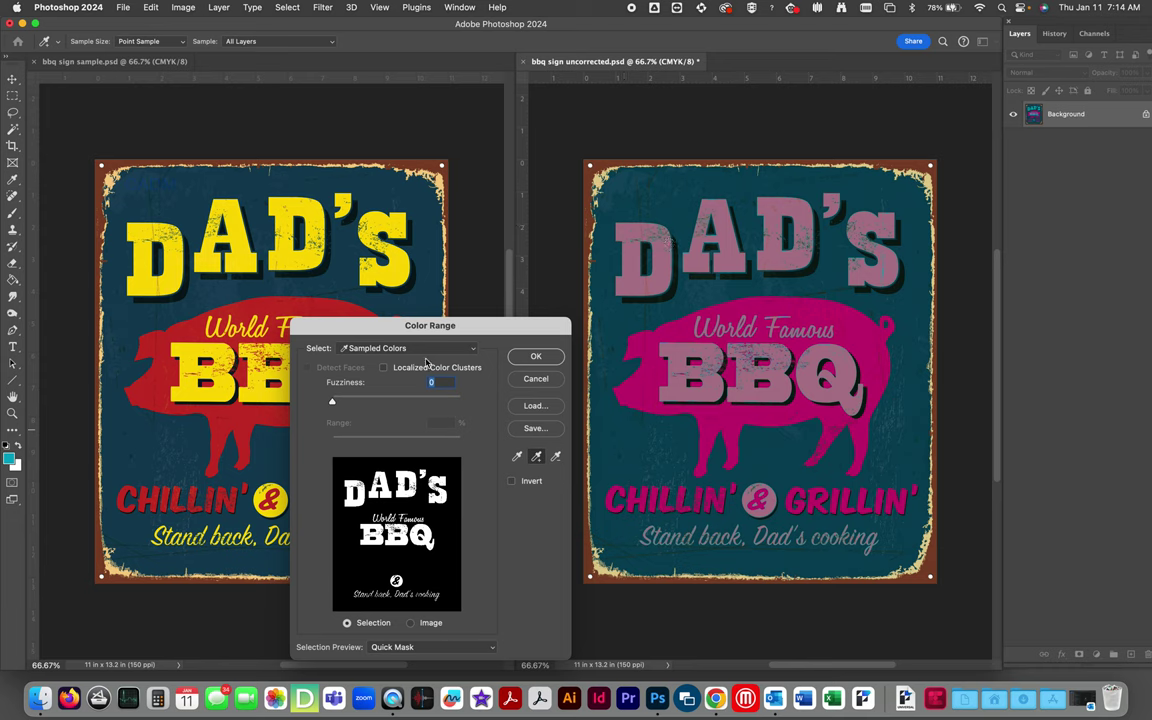
drag(333, 404, 348, 408)
mouse_move(348, 402)
mouse_down()
mouse_move(364, 404)
mouse_move(349, 404)
mouse_up()
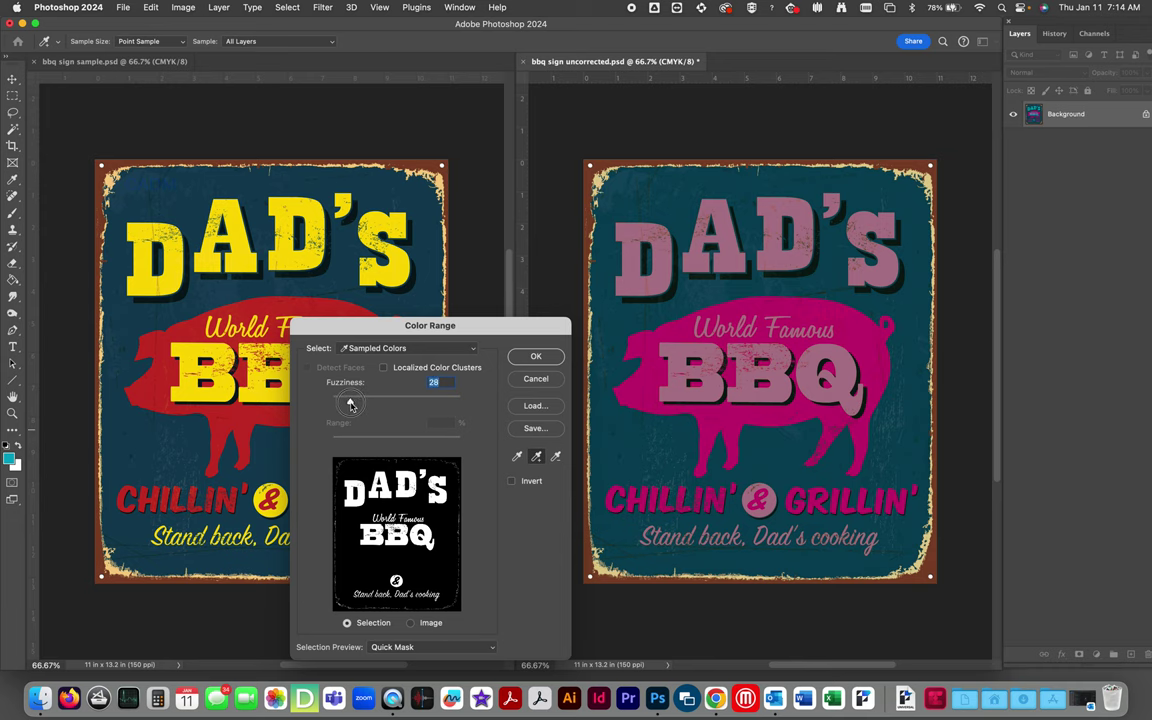
click(536, 357)
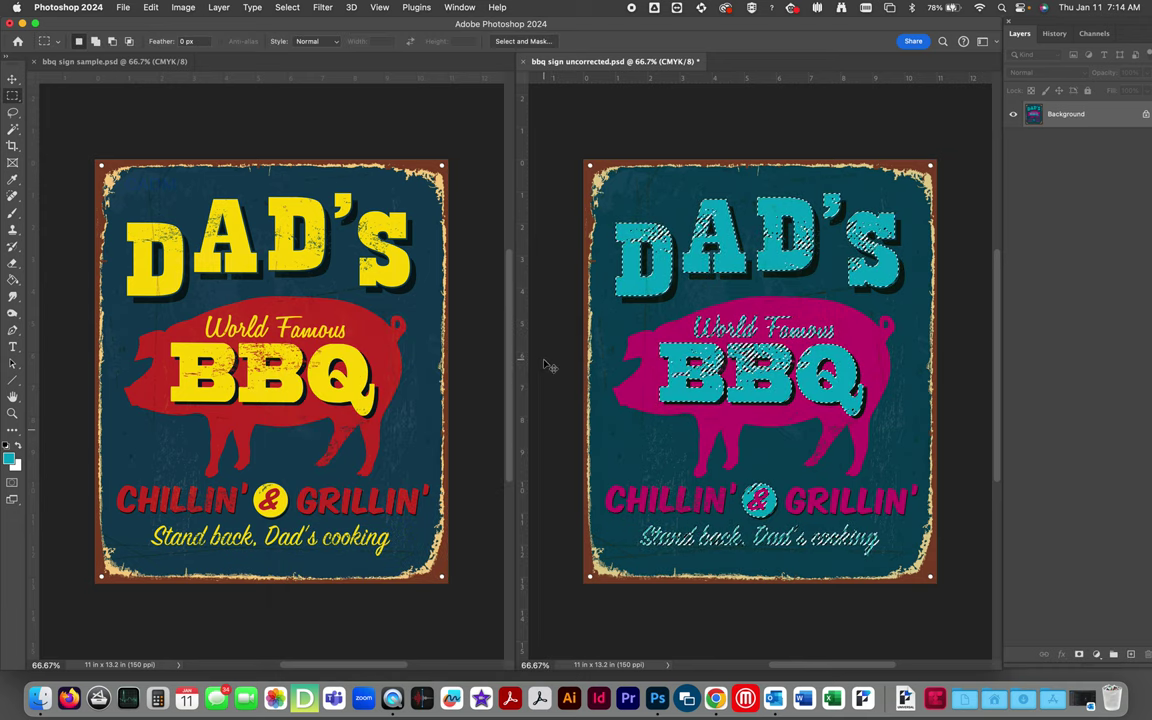
key(super+d)
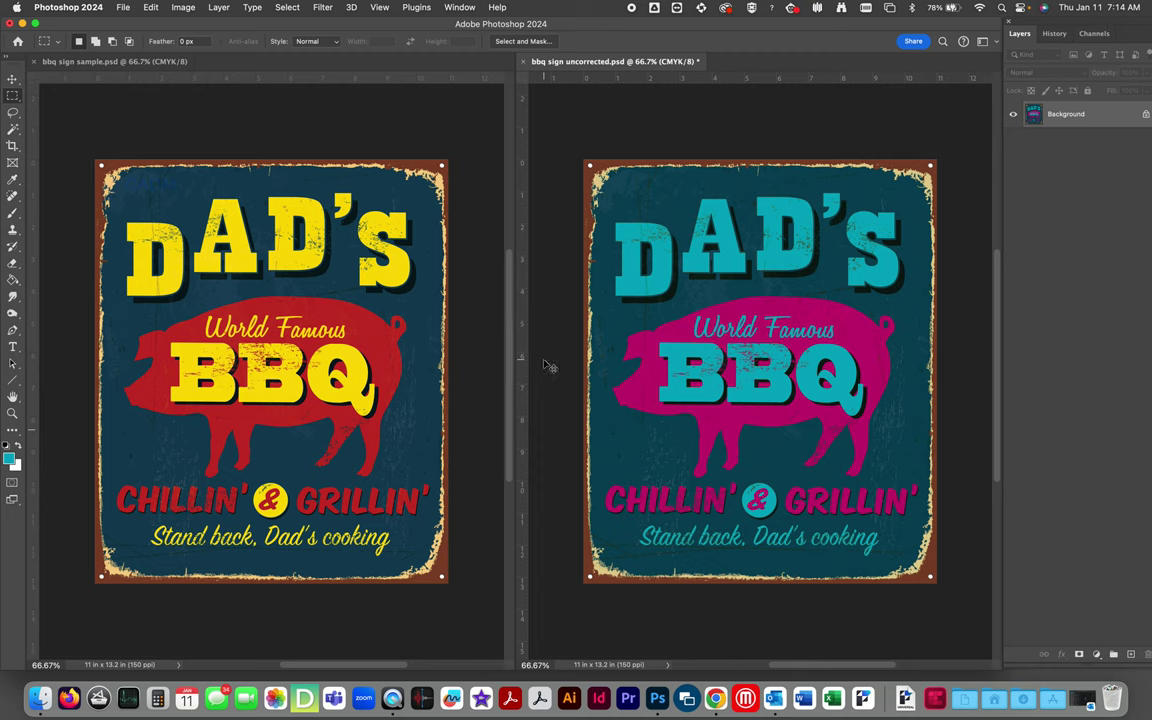
Step: Shift the selected cyan lettering to the sample's yellow with a Hue/Saturation Hue of -106, and deselect it
key(super+u)
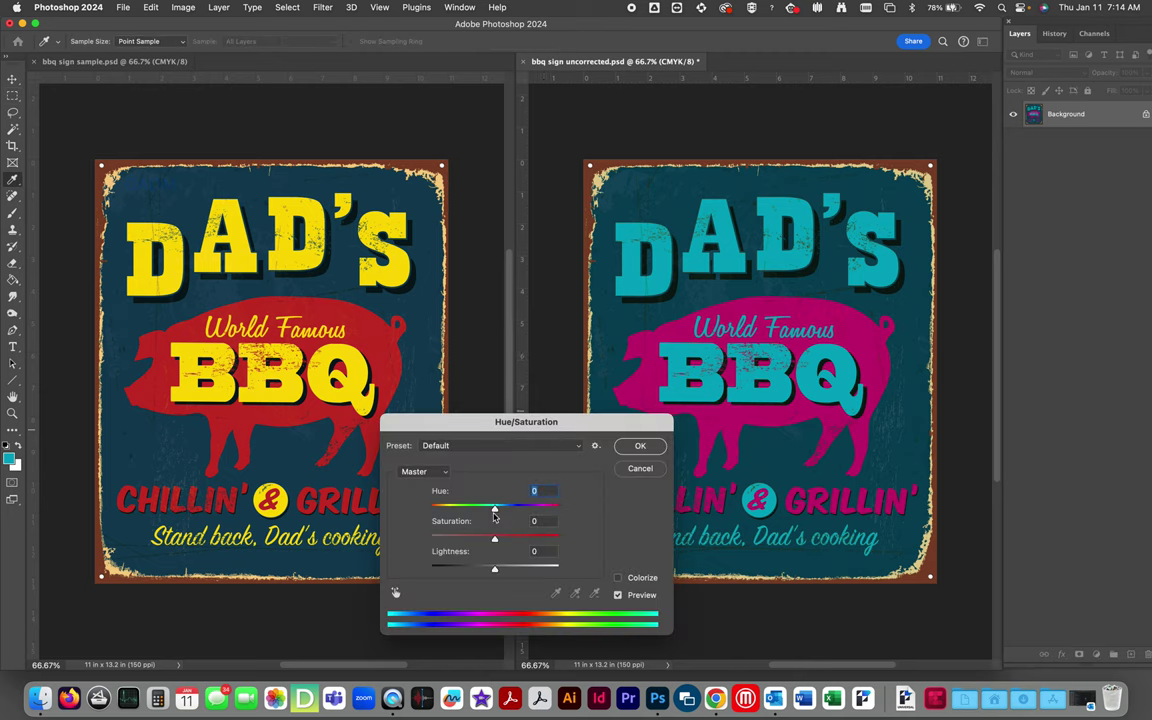
drag(494, 510, 449, 511)
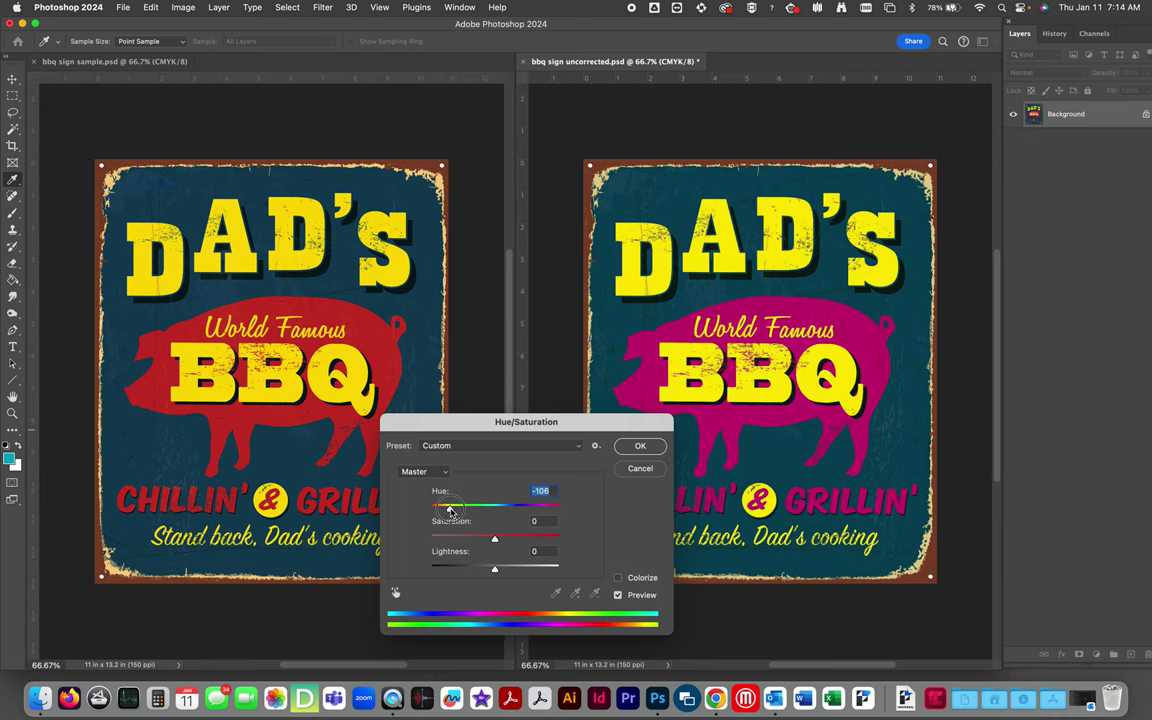
click(643, 447)
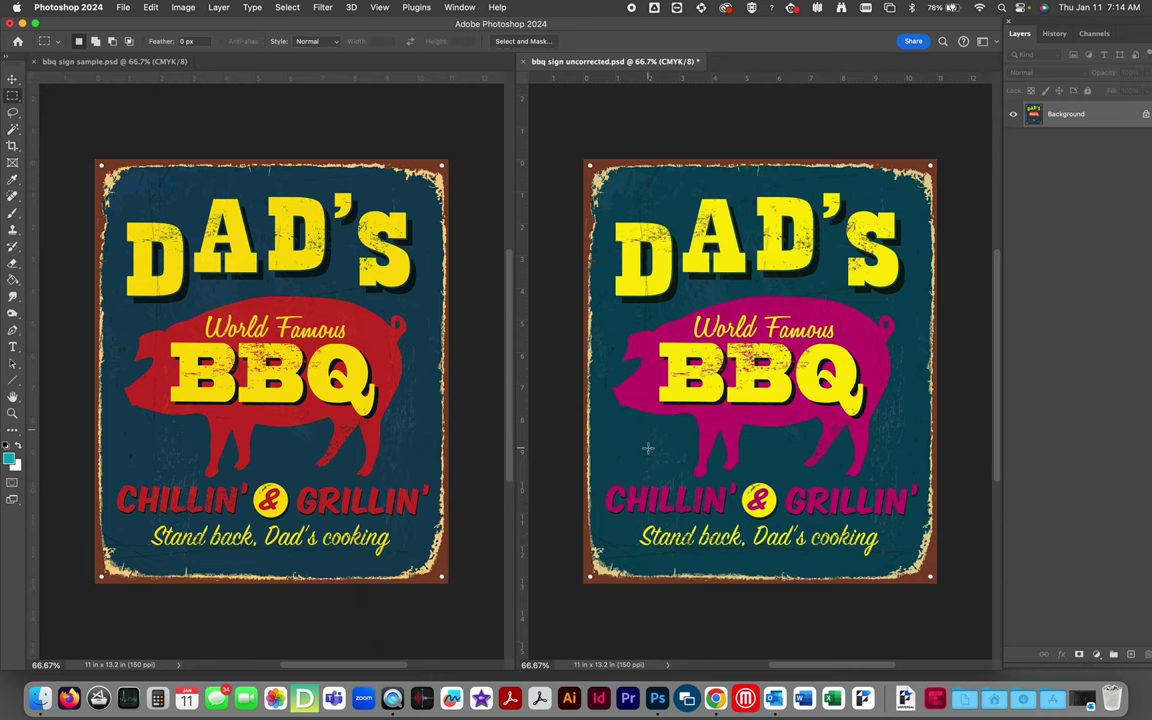
key(super+alt+2)
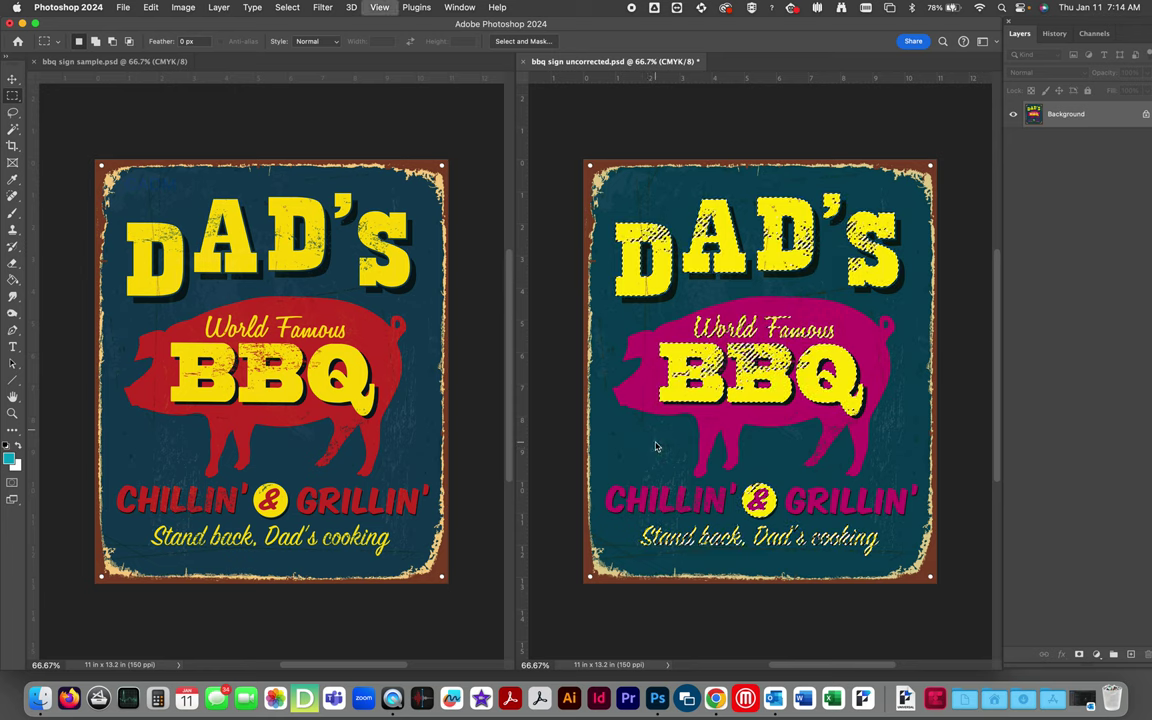
key(super+d)
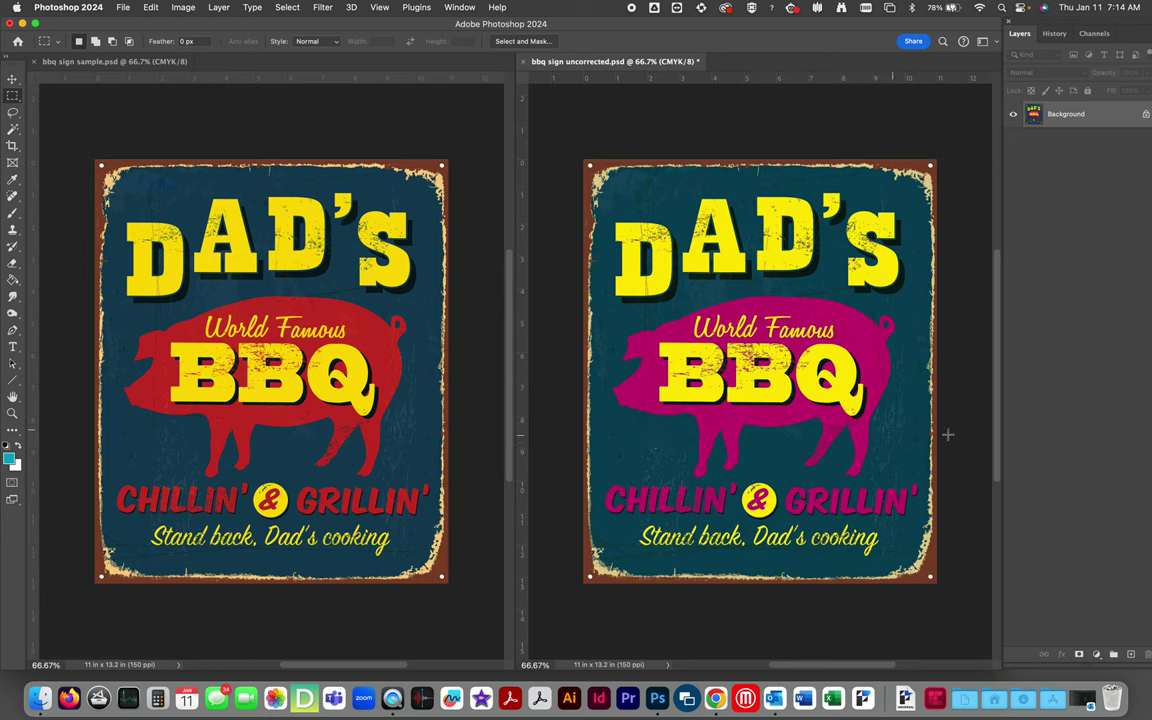
Step: Start a new Color Range selection and sample two magenta shades from the pig on the uncorrected sign
click(287, 7)
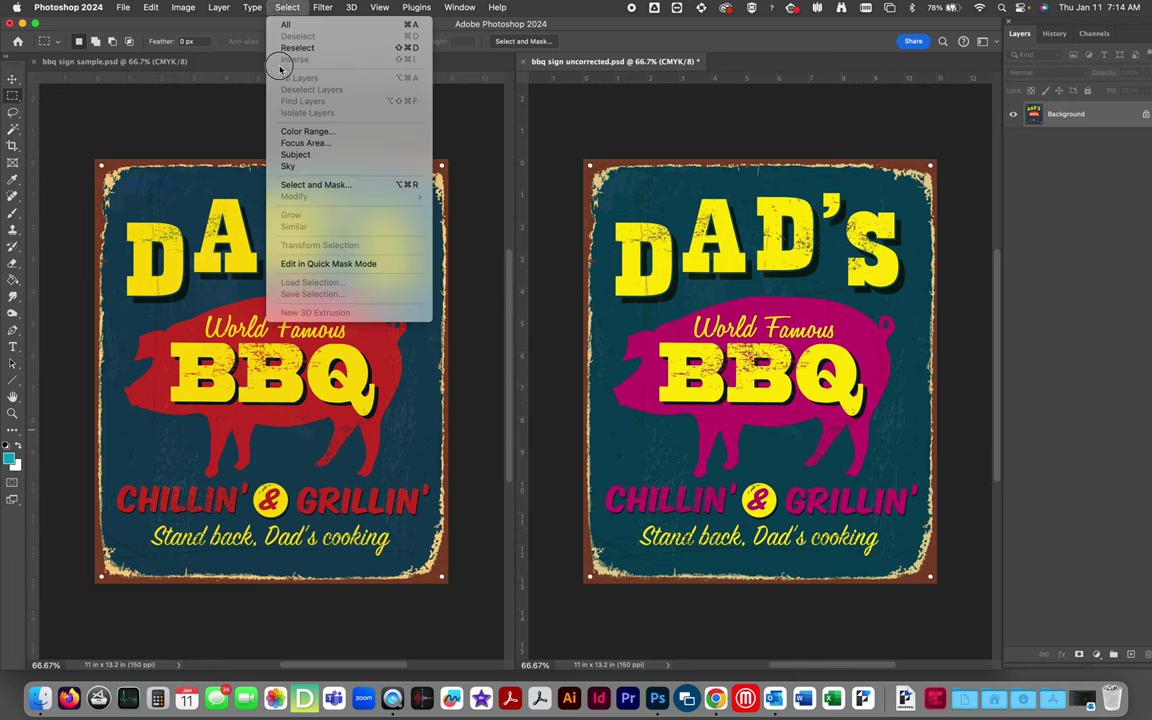
click(283, 134)
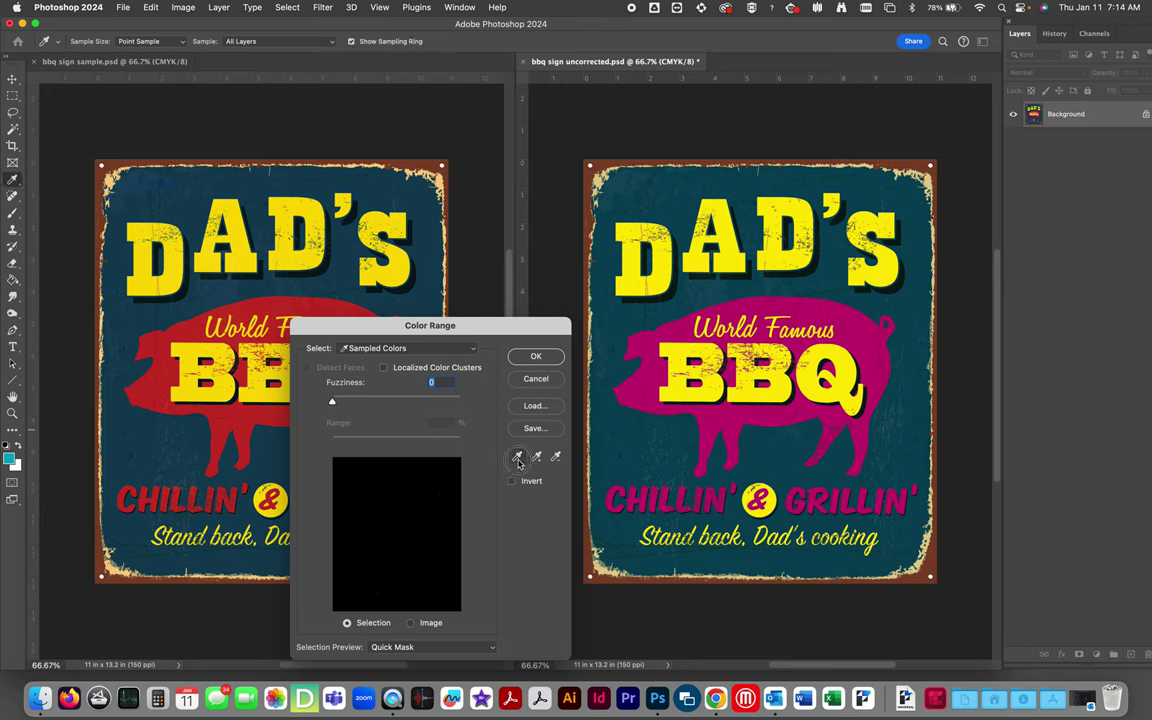
click(636, 395)
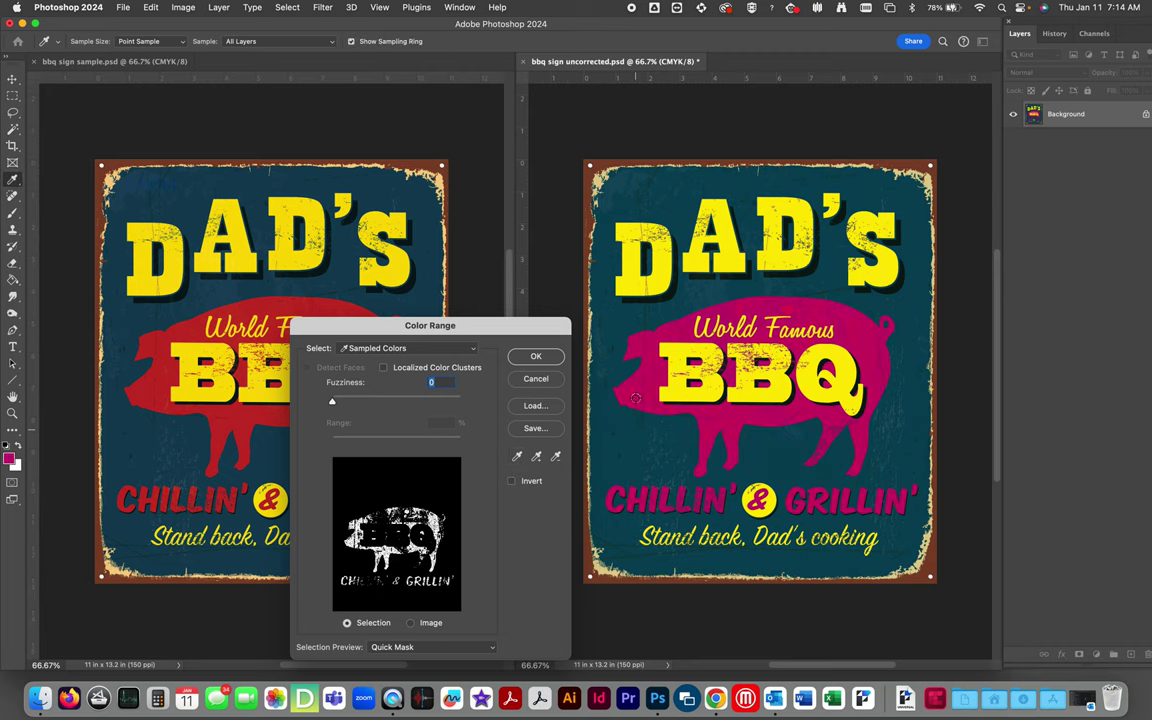
key(shift)
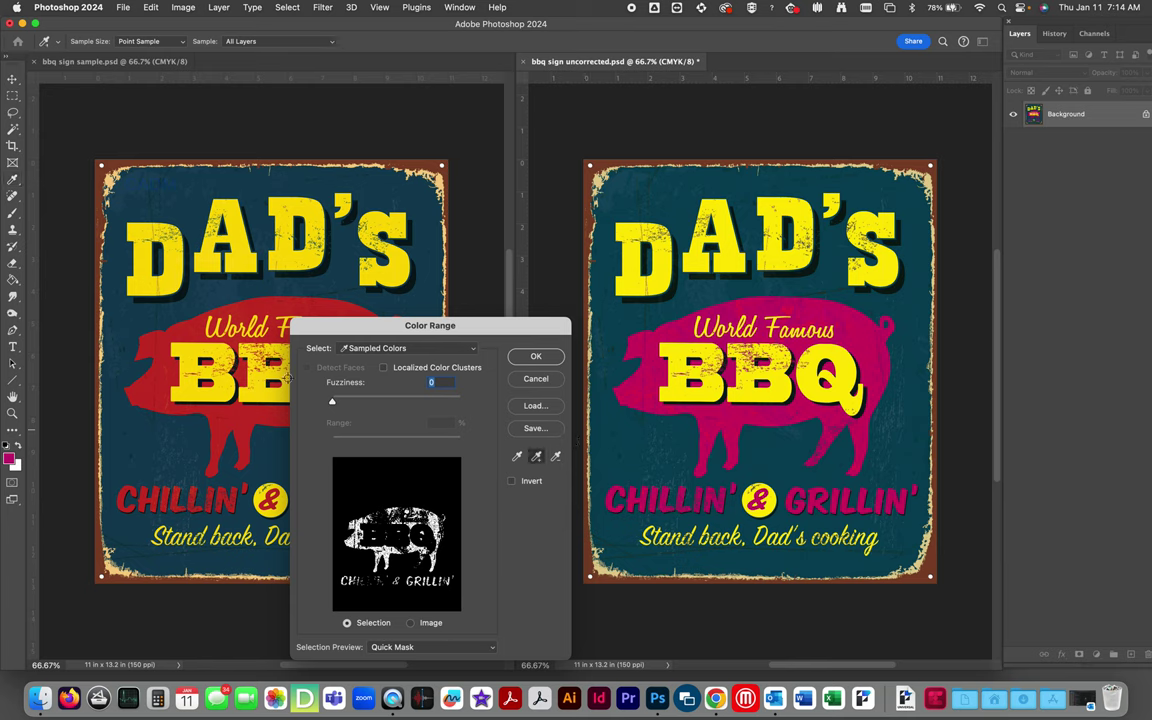
shift+click(757, 416)
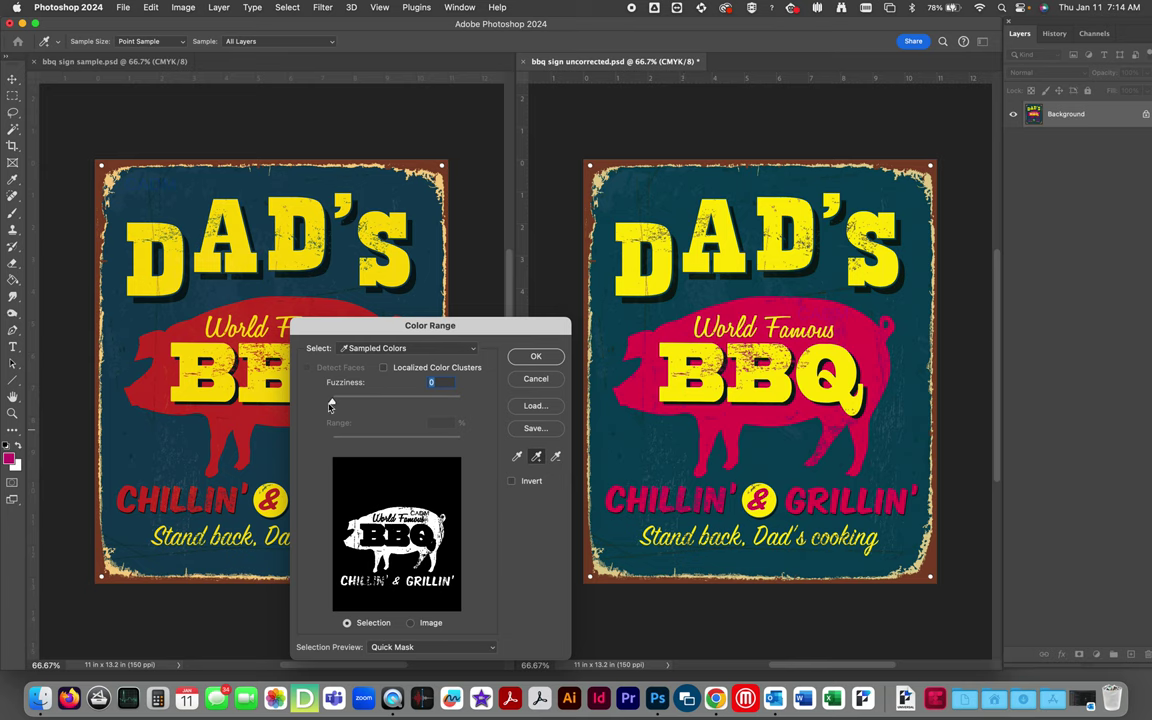
Step: Set the Color Range Fuzziness to 200, apply the magenta selection and hide its edges
click(335, 404)
drag(335, 404, 352, 409)
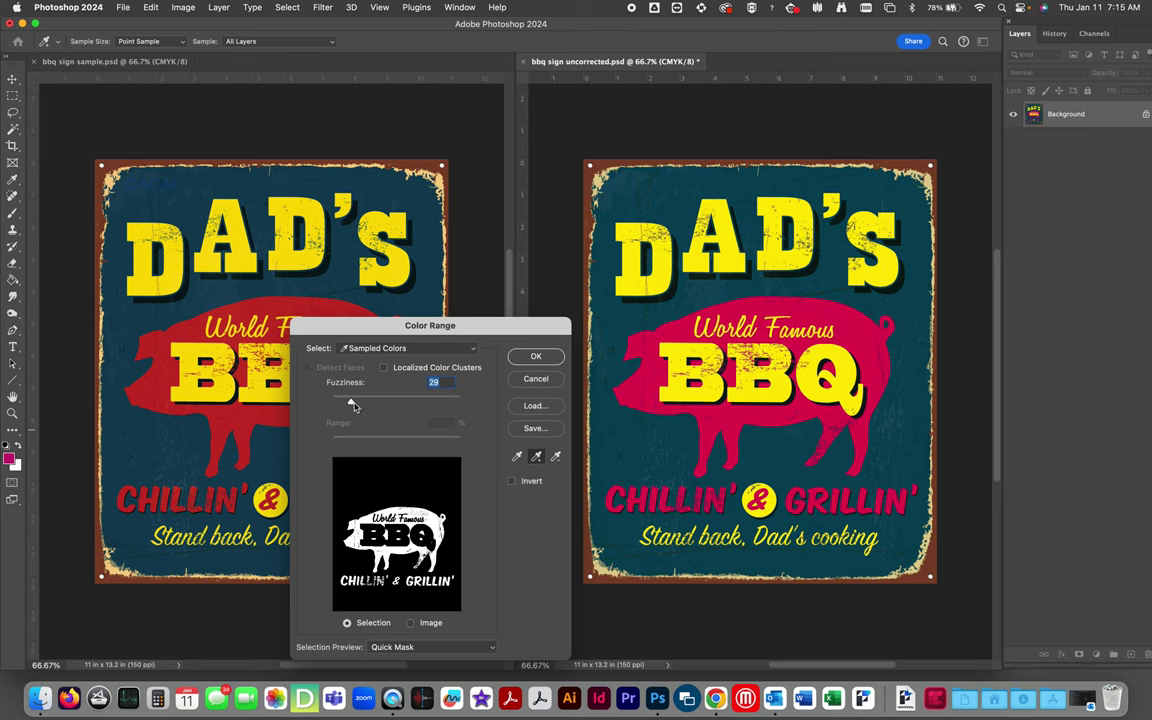
drag(352, 405, 463, 405)
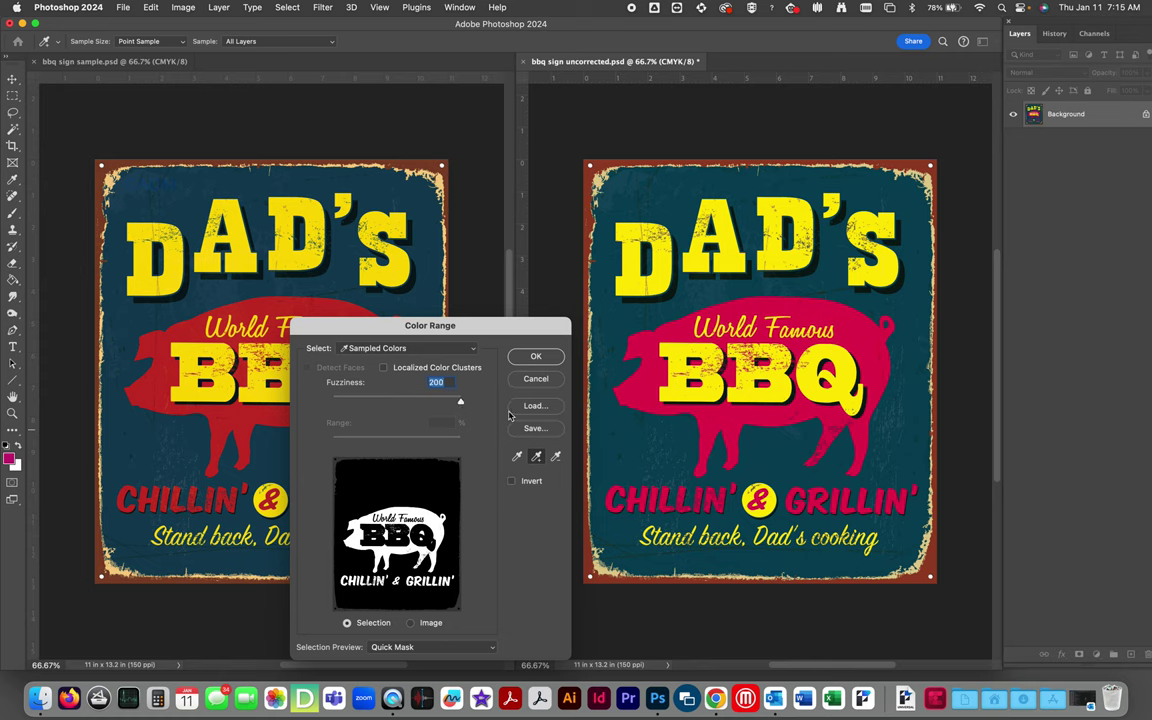
click(536, 357)
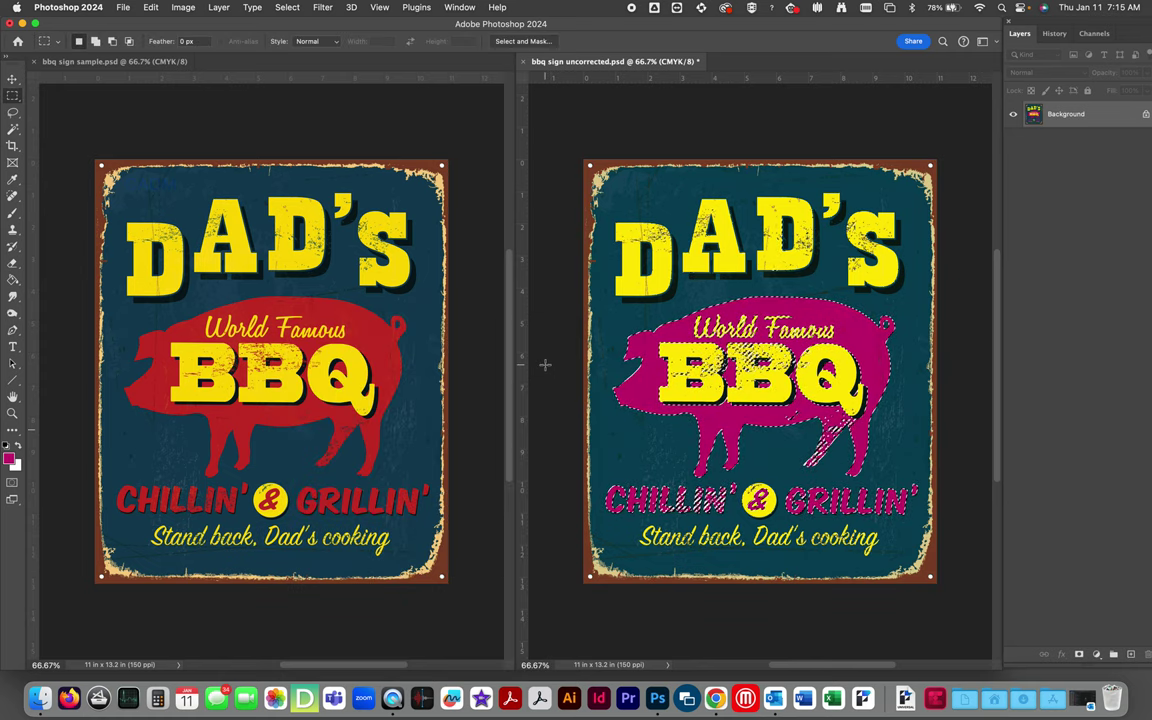
key(super+h)
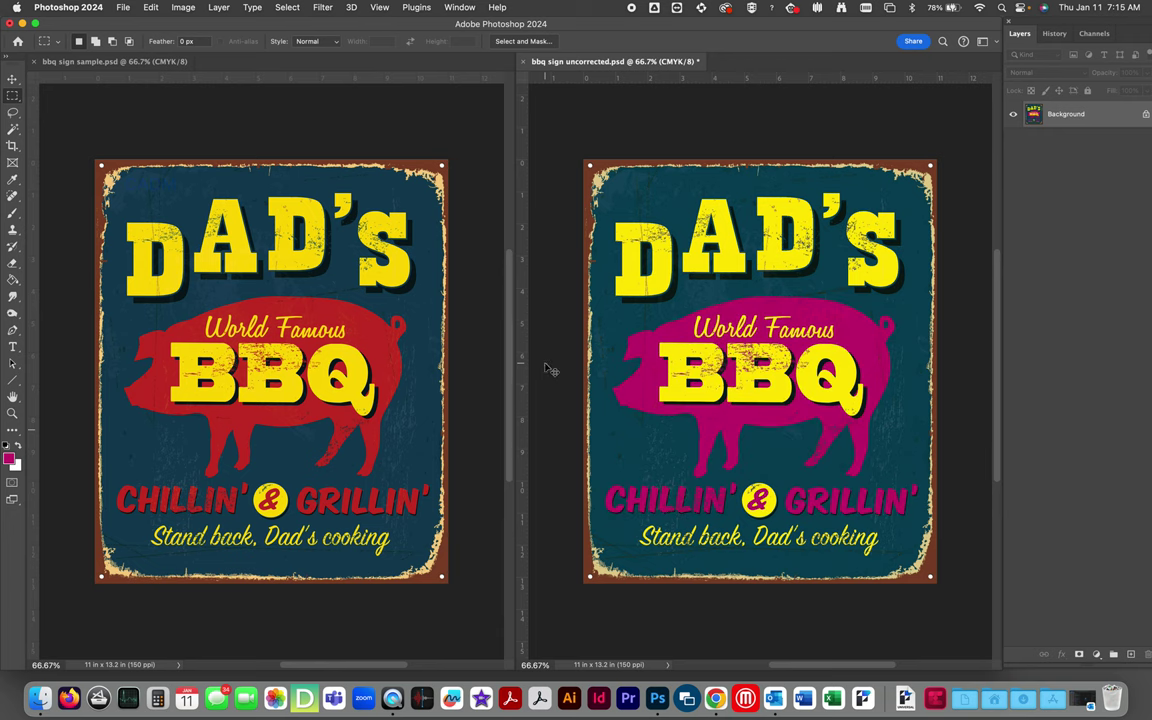
Step: Apply a Hue/Saturation adjustment to the selected magenta pig and lettering with Hue at about +50, approaching the sample's red
key(super+u)
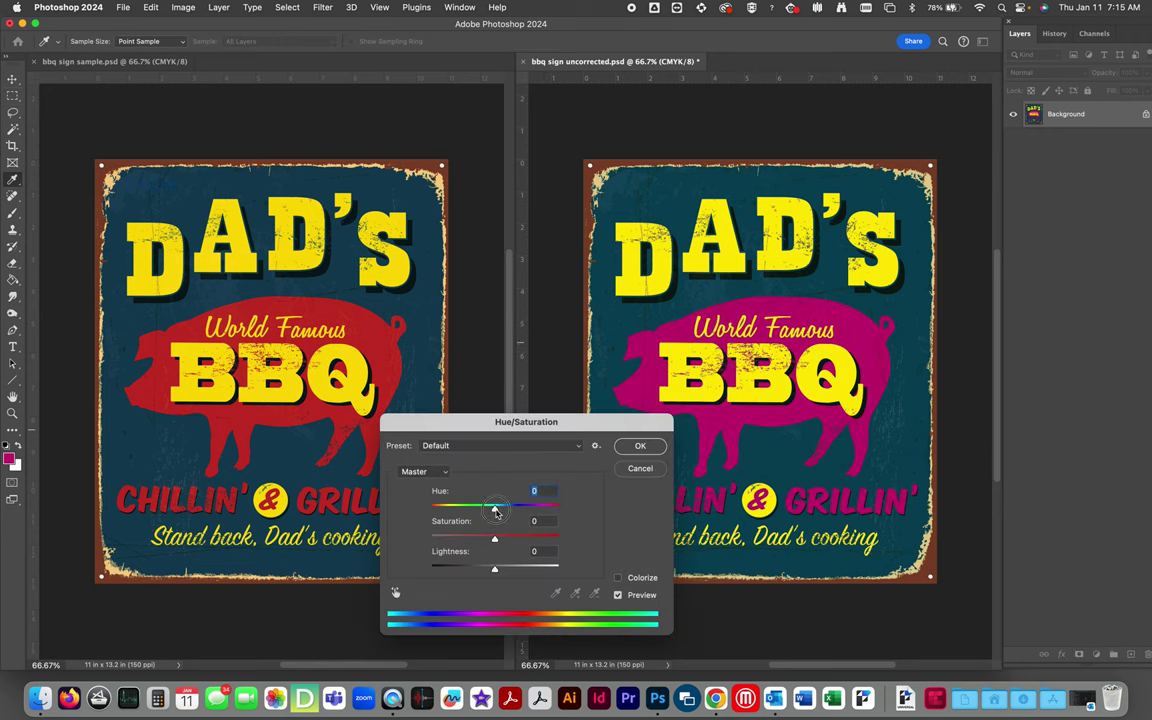
drag(494, 508, 486, 510)
drag(479, 516, 529, 517)
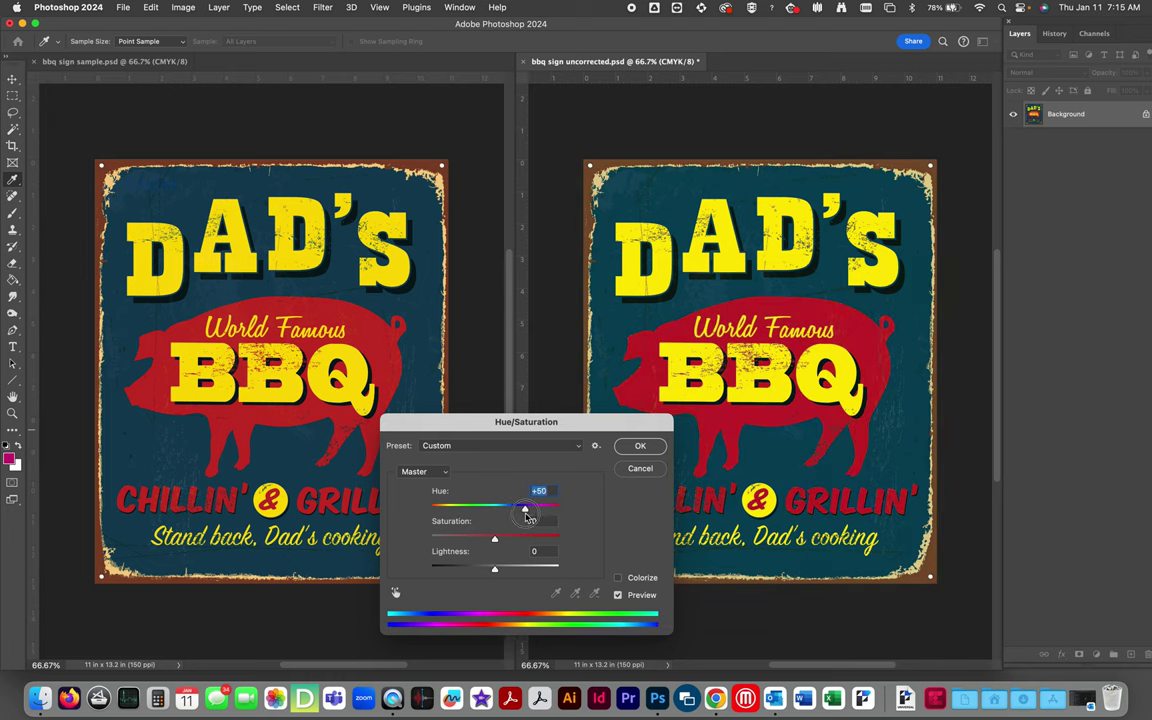
click(640, 446)
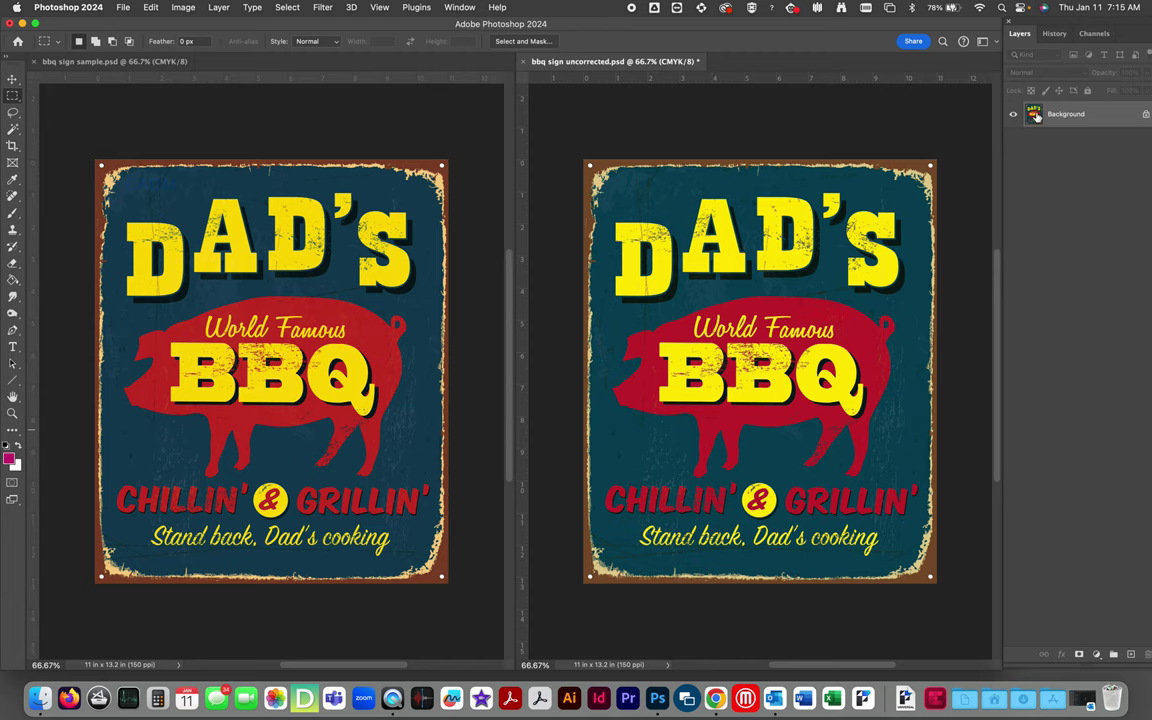
Step: Start saving the corrected sign under a new name as a Photoshop PDF on the Desktop
click(118, 8)
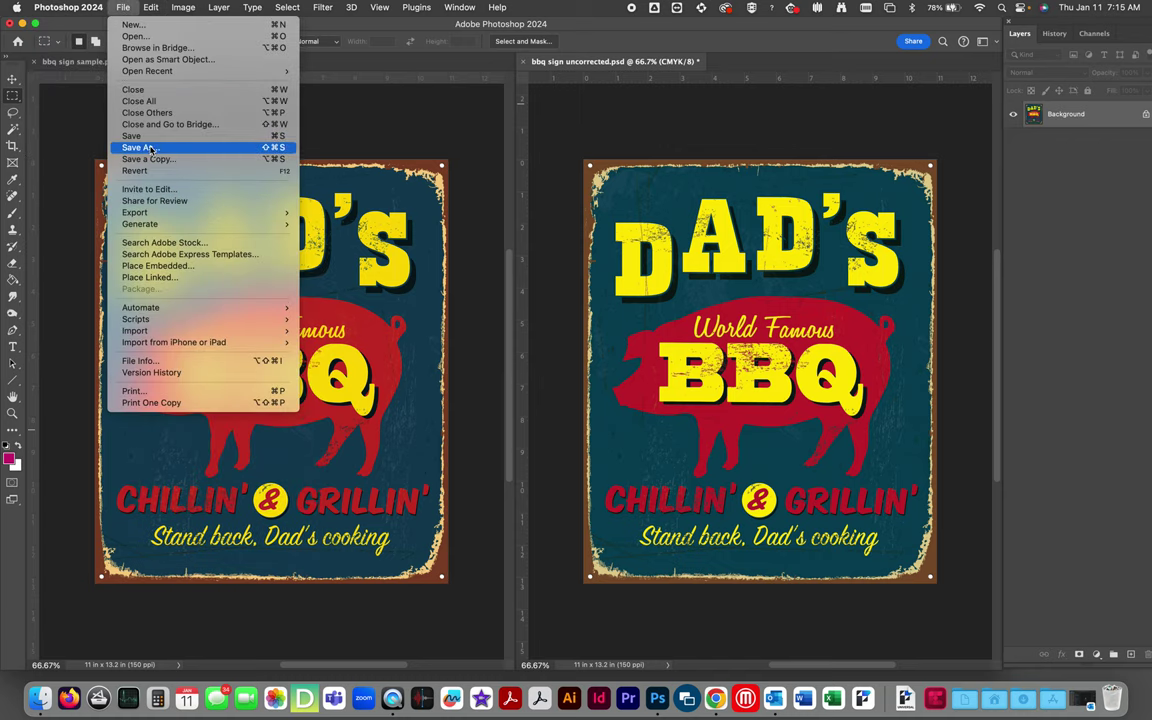
click(141, 147)
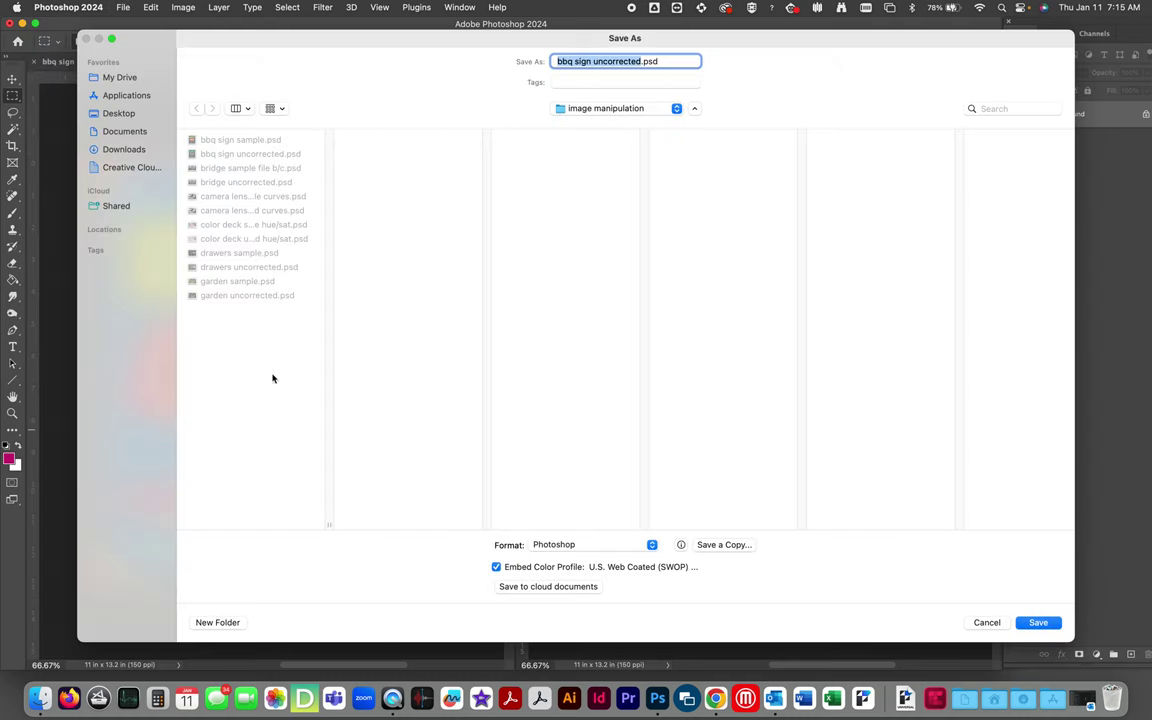
click(581, 545)
mouse_move(590, 663)
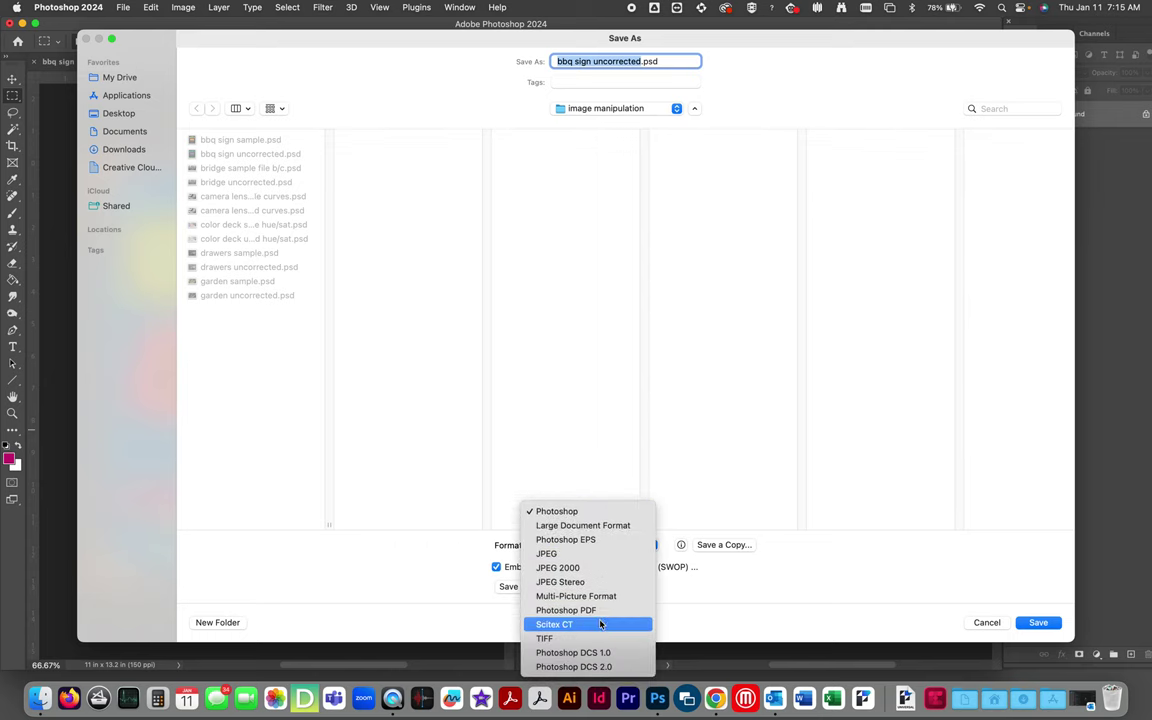
click(590, 610)
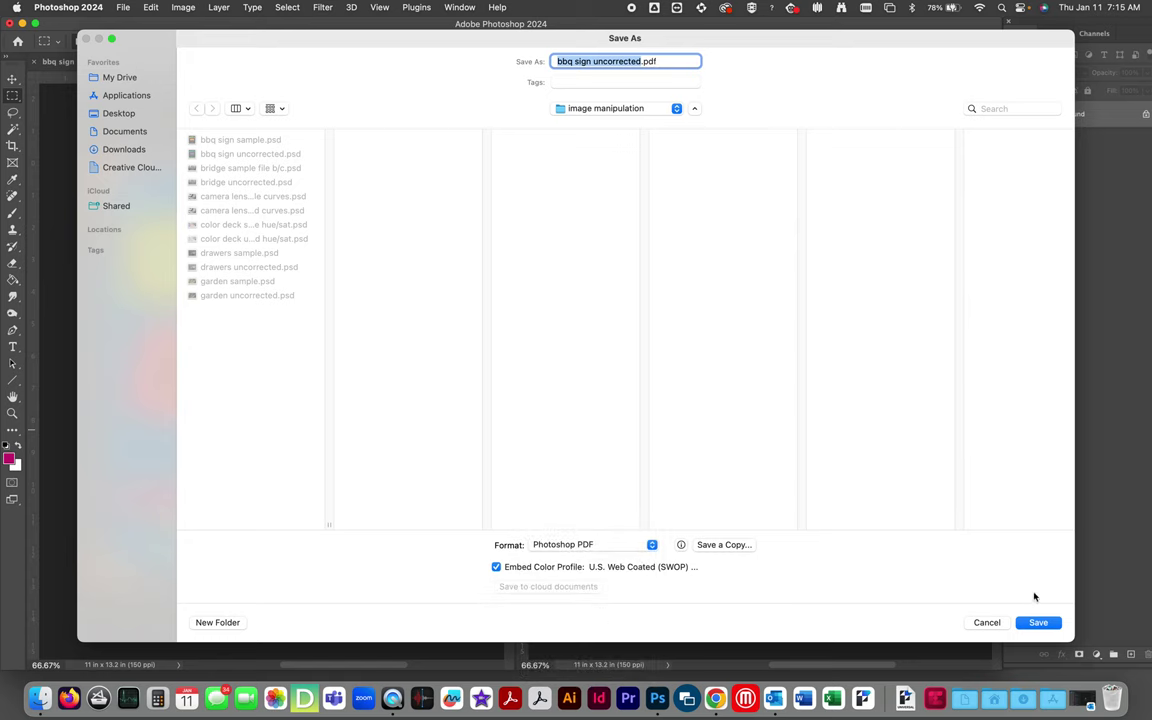
click(118, 113)
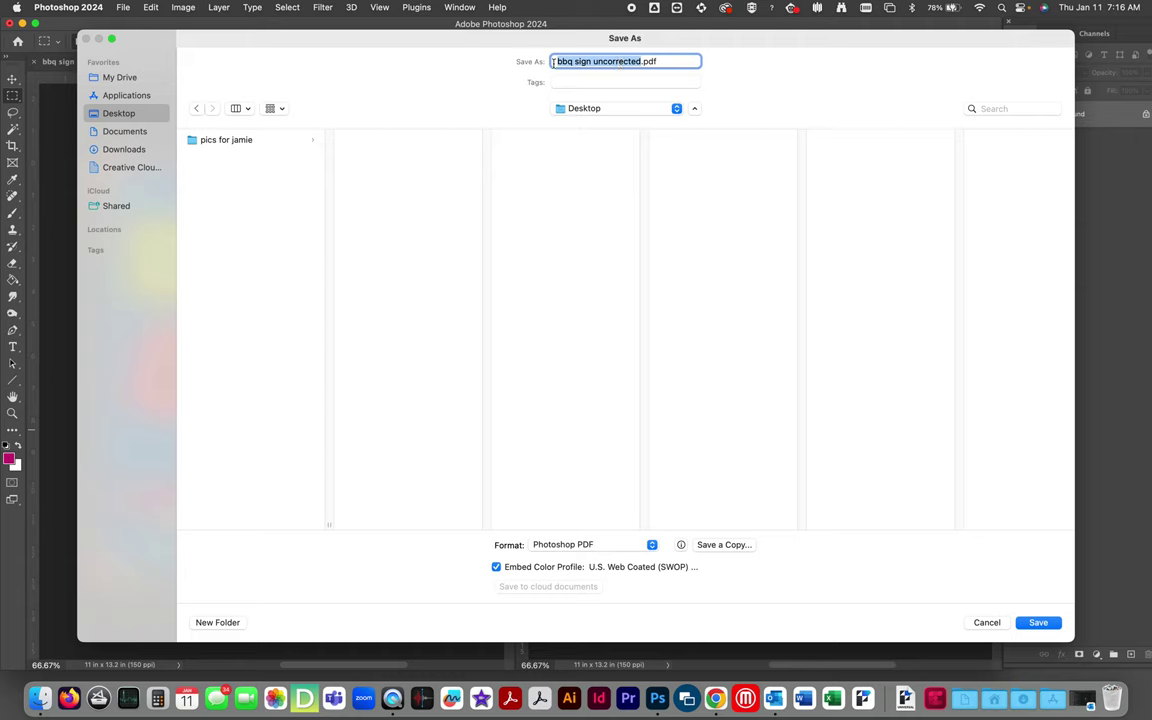
Step: Prefix the existing file name with "MR A" to make it "MR A bbq sign uncorrected.pdf" and confirm the Desktop save
key(super+a)
click(558, 62)
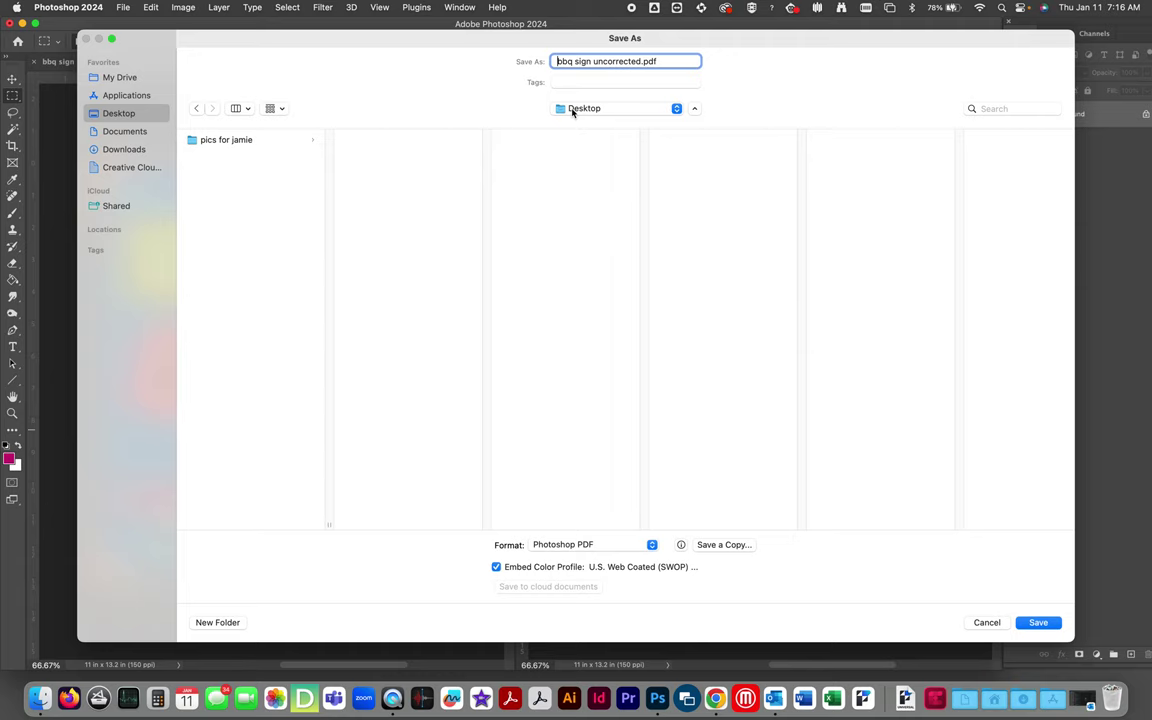
text(MR A)
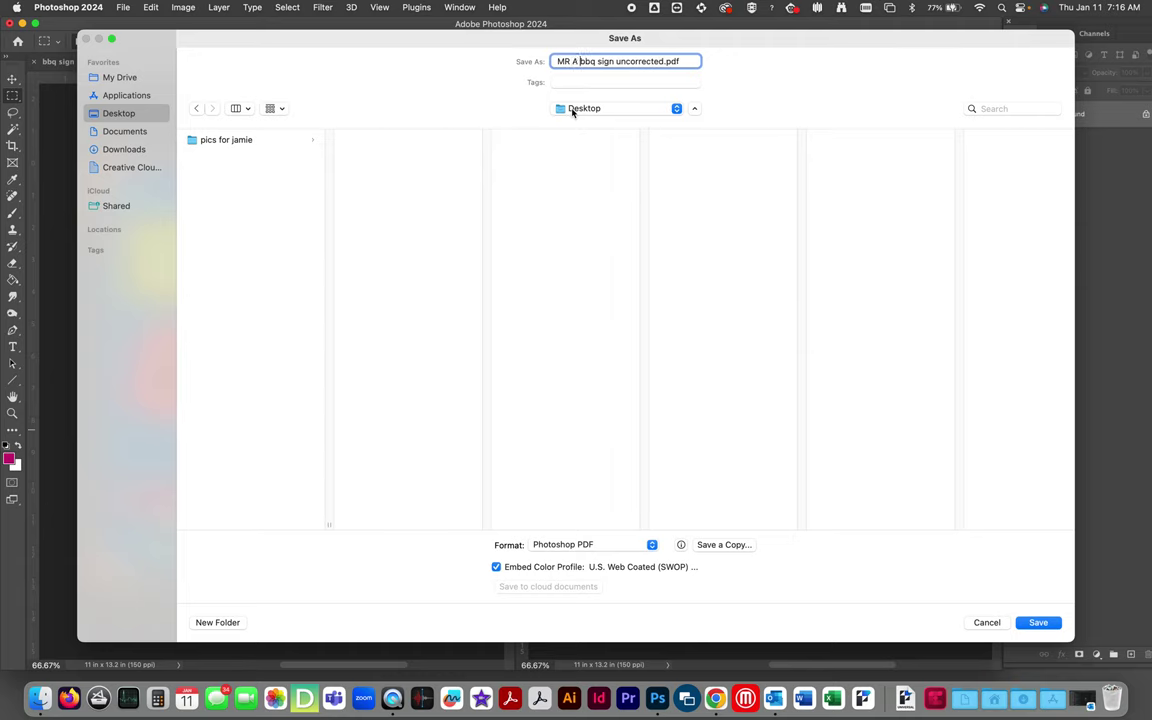
click(1038, 623)
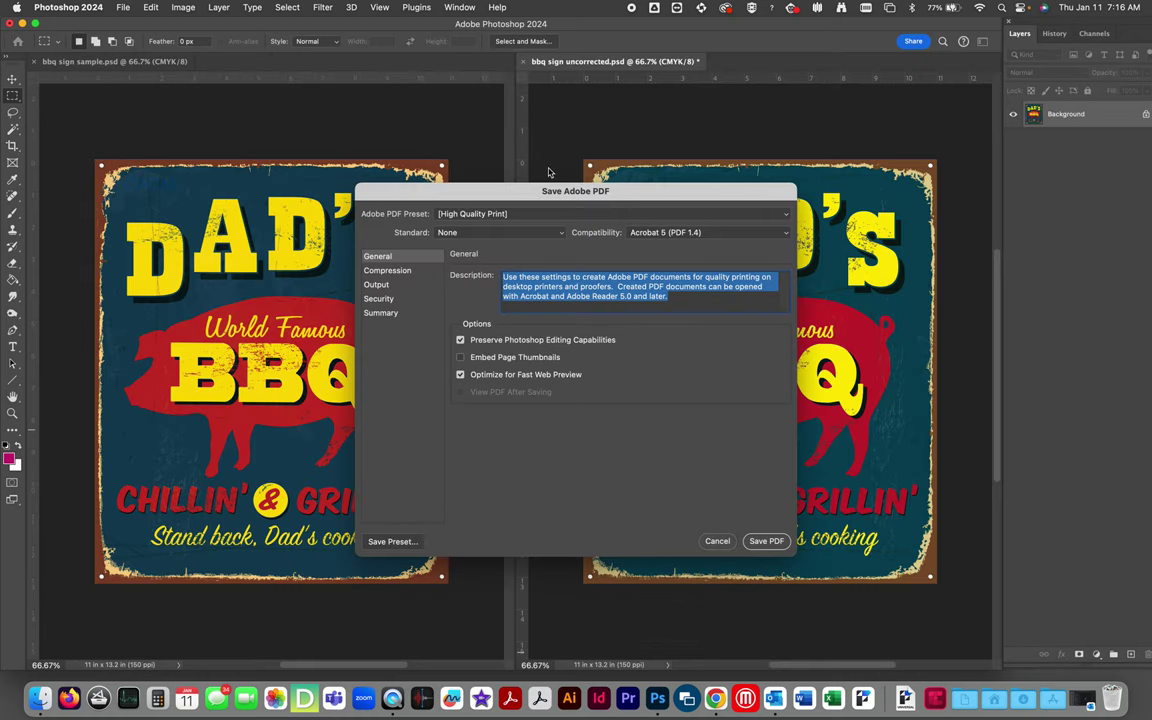
Step: Save the Adobe PDF using the [Smallest File Size] preset and close both the corrected and sample sign documents
drag(500, 190, 449, 176)
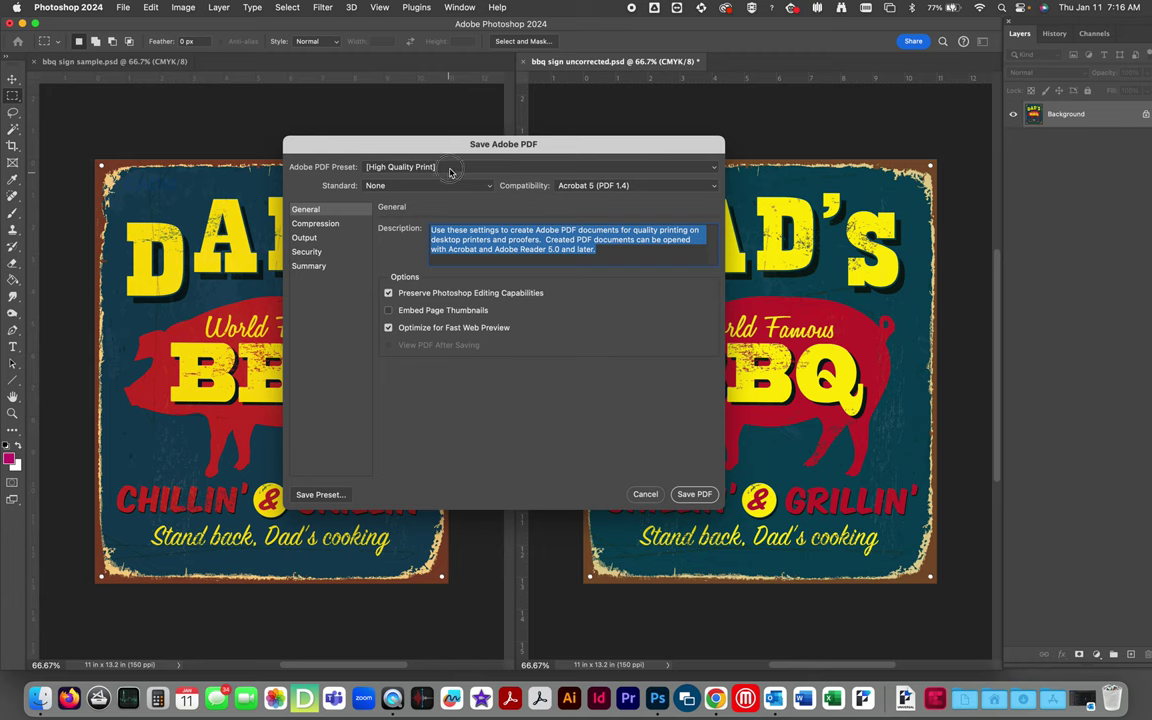
click(405, 166)
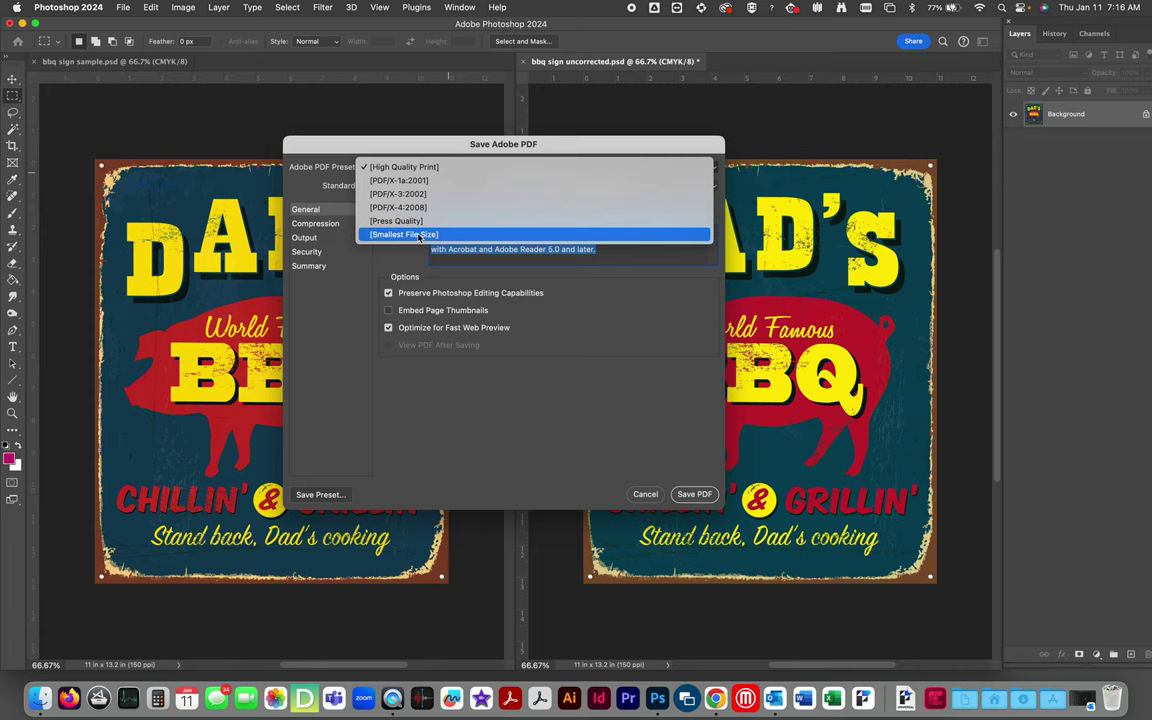
click(419, 236)
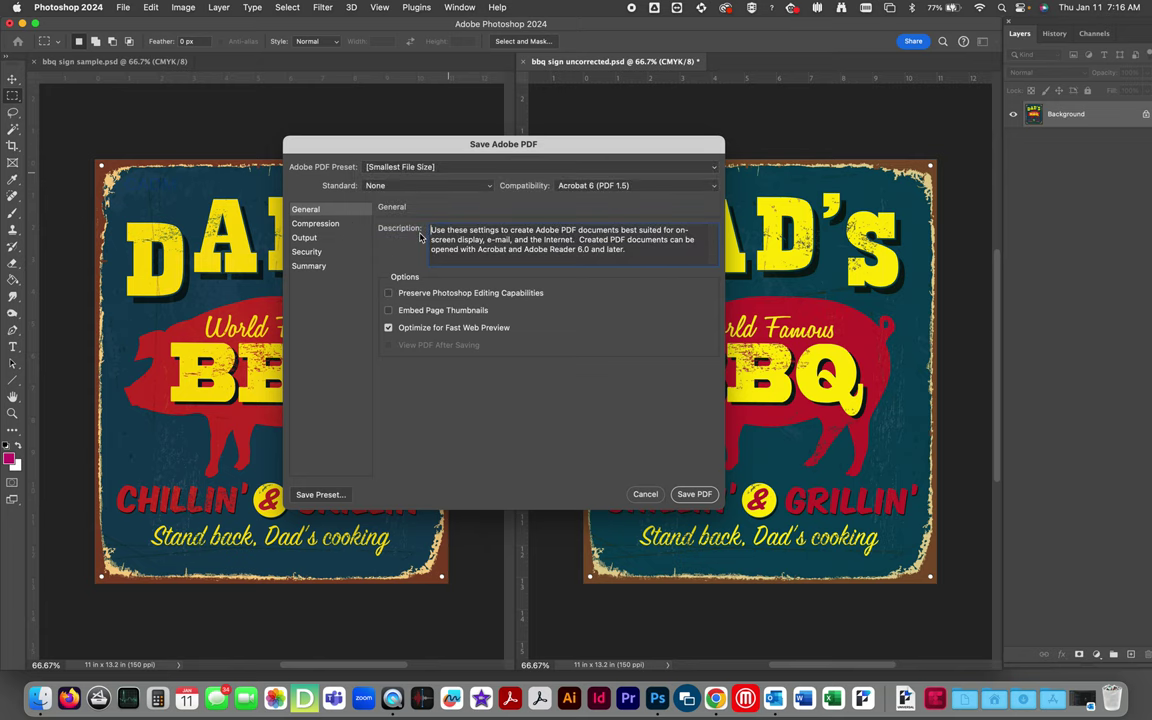
click(694, 494)
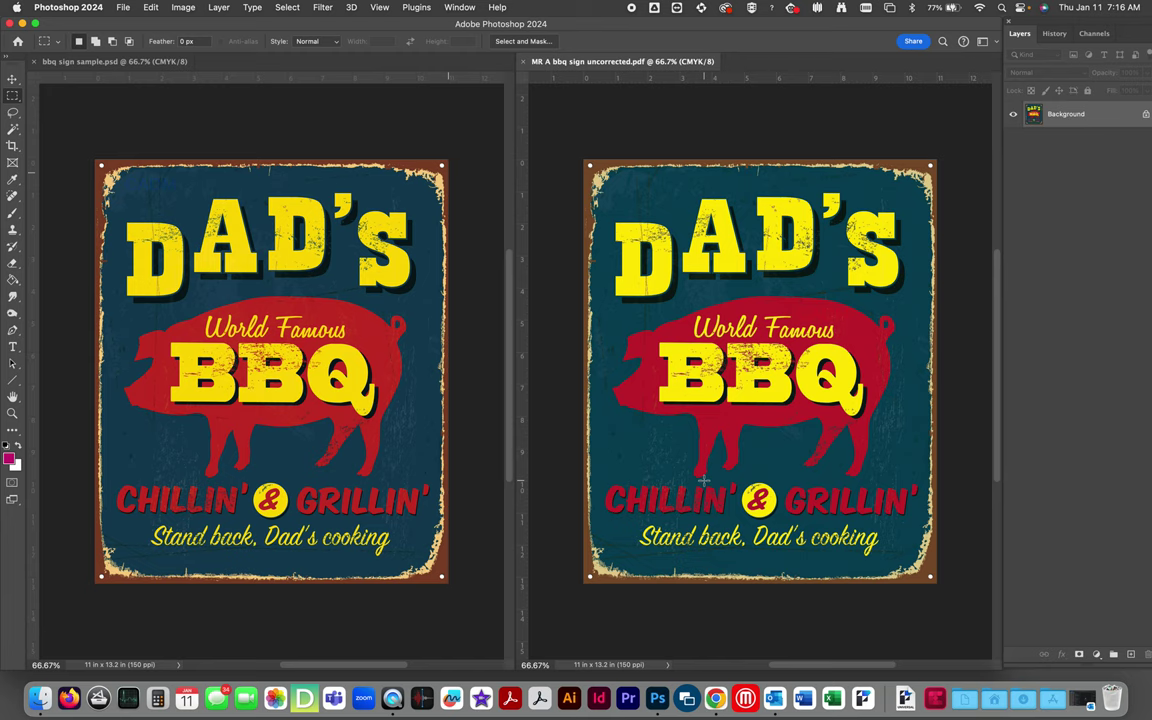
click(522, 61)
click(34, 61)
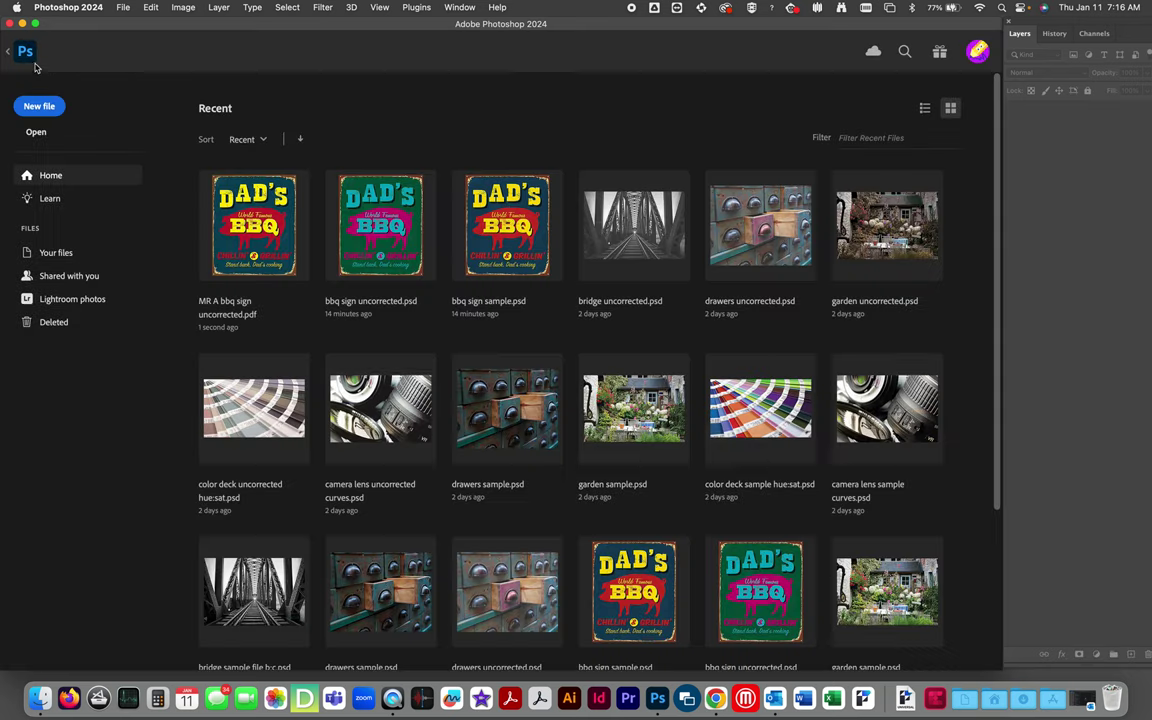